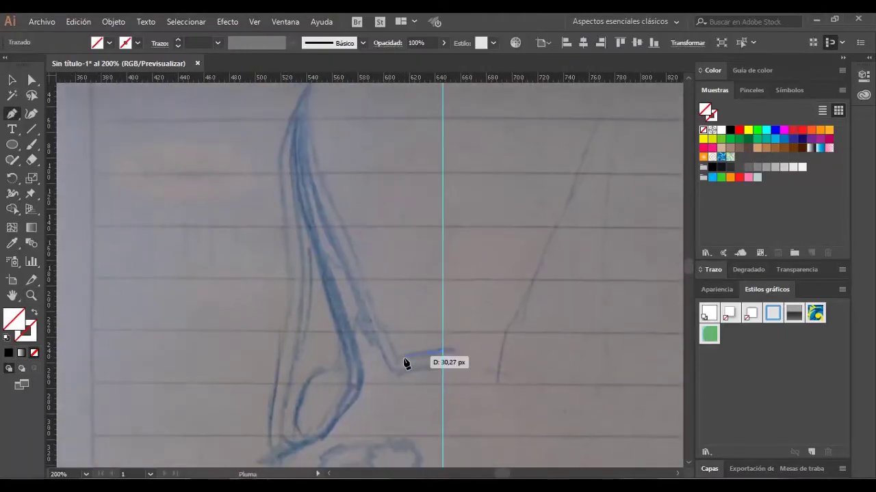
Step: Pen-trace the pointed ear and jagged left head edge, giving the path a yellow stroke
drag(405, 364, 401, 365)
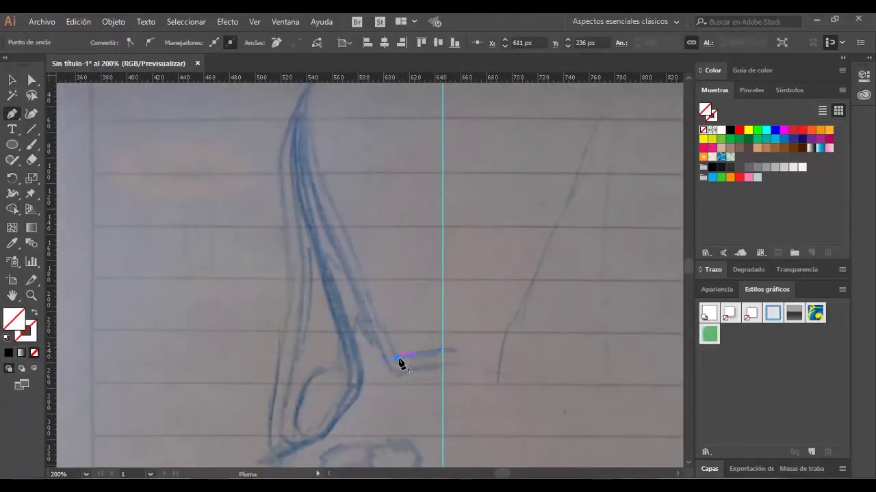
click(334, 209)
drag(284, 290, 280, 334)
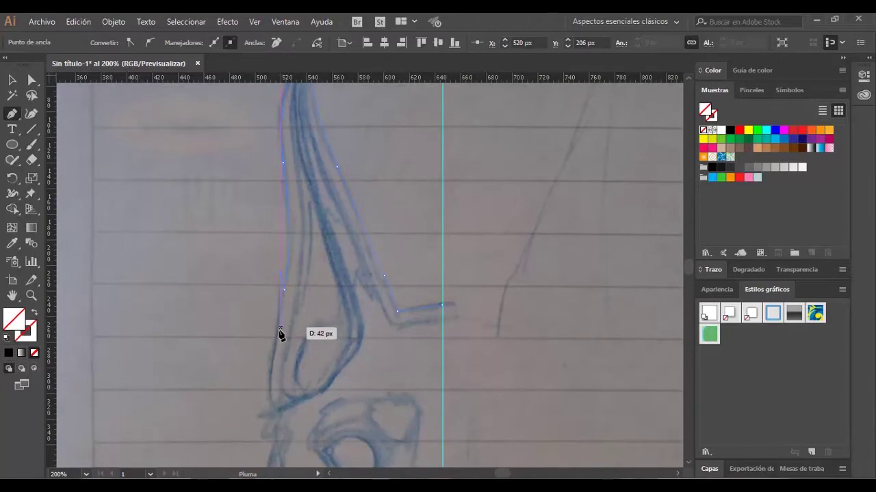
drag(271, 396, 270, 402)
scroll(236, 340, down, 3)
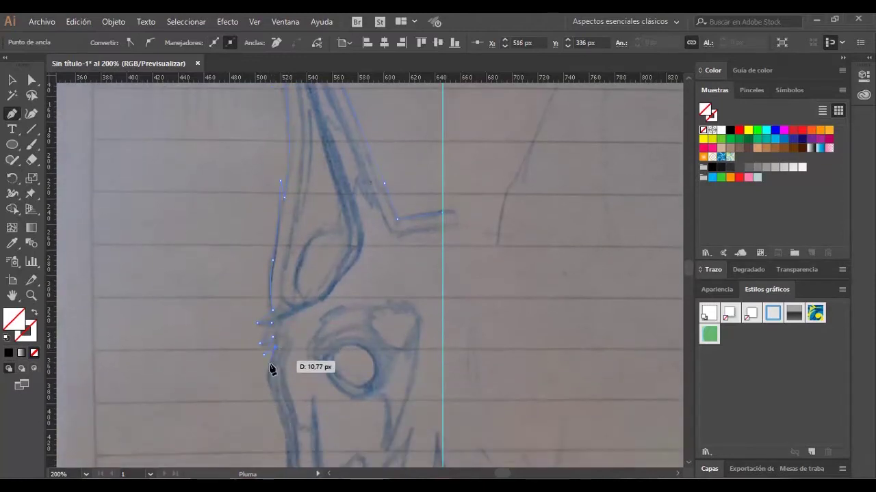
scroll(271, 370, down, 5)
drag(269, 230, 290, 316)
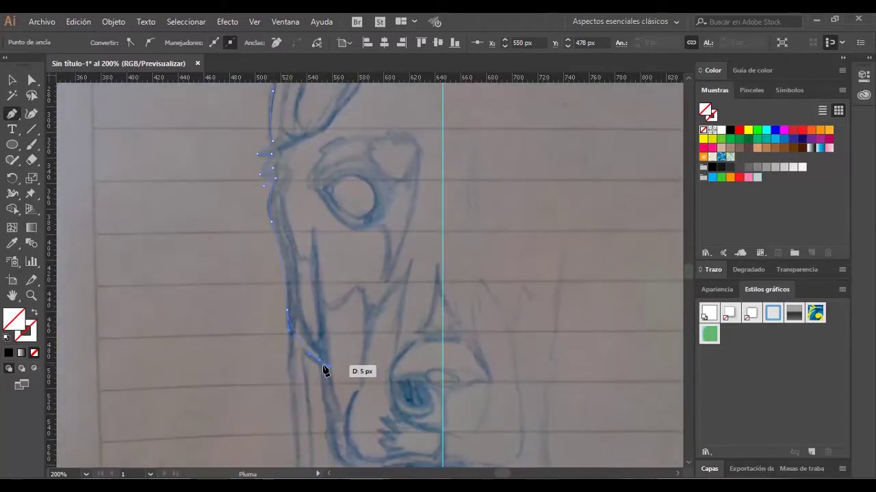
click(748, 130)
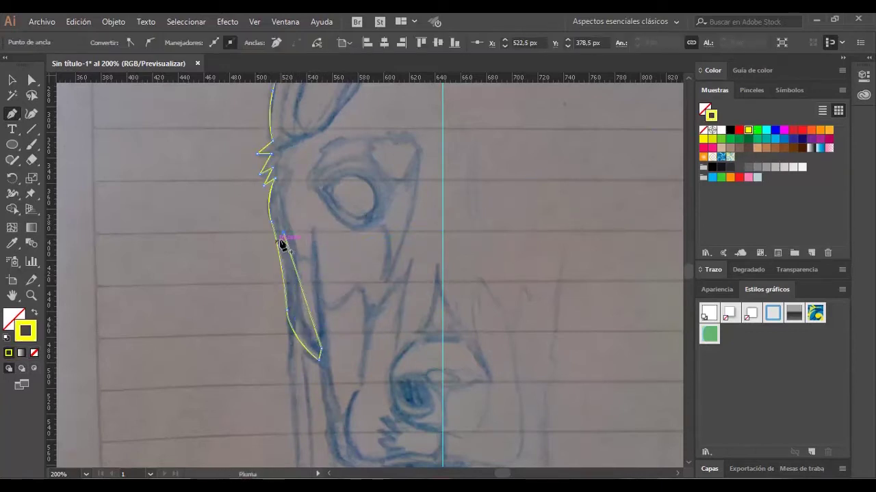
Step: Extend the yellow outline with another curved anchor and begin a new path lower down
key(p)
drag(287, 237, 291, 241)
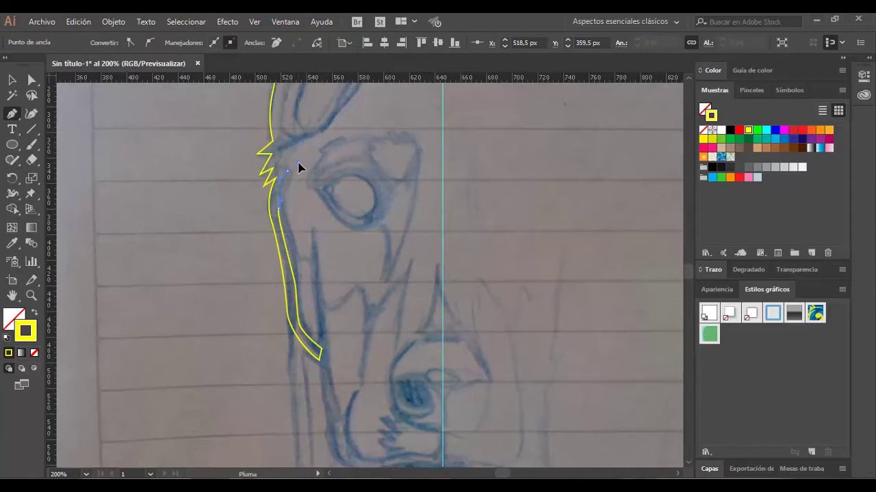
scroll(283, 156, up, 1)
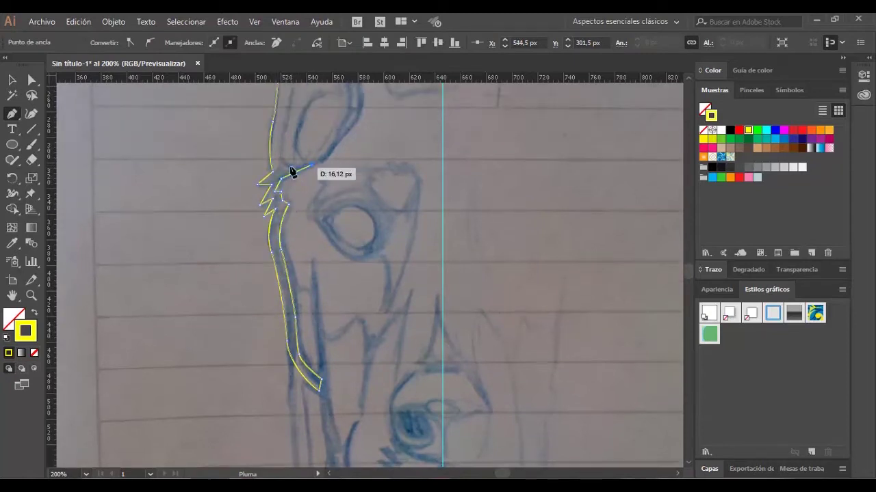
scroll(289, 178, up, 3)
scroll(289, 199, up, 3)
scroll(301, 168, up, 3)
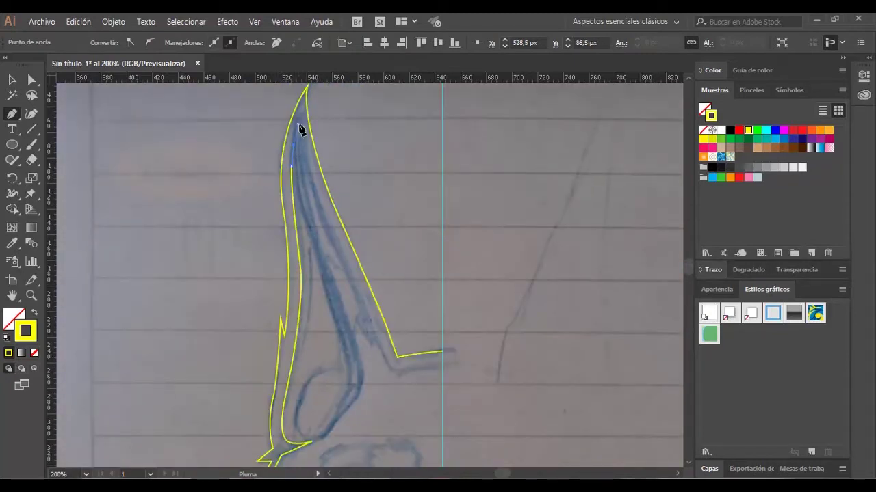
scroll(437, 286, down, 5)
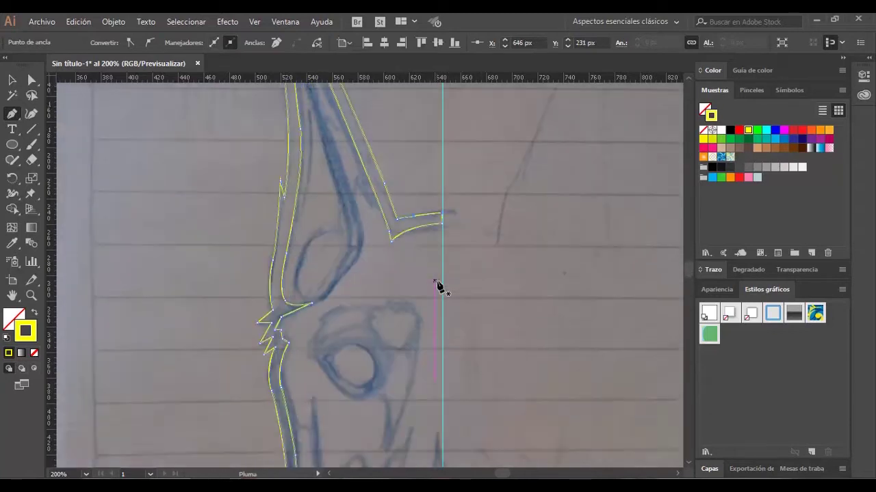
scroll(438, 286, down, 10)
click(312, 127)
Step: Trace the muzzle outline down to the bottom of the jaw
click(321, 295)
click(337, 353)
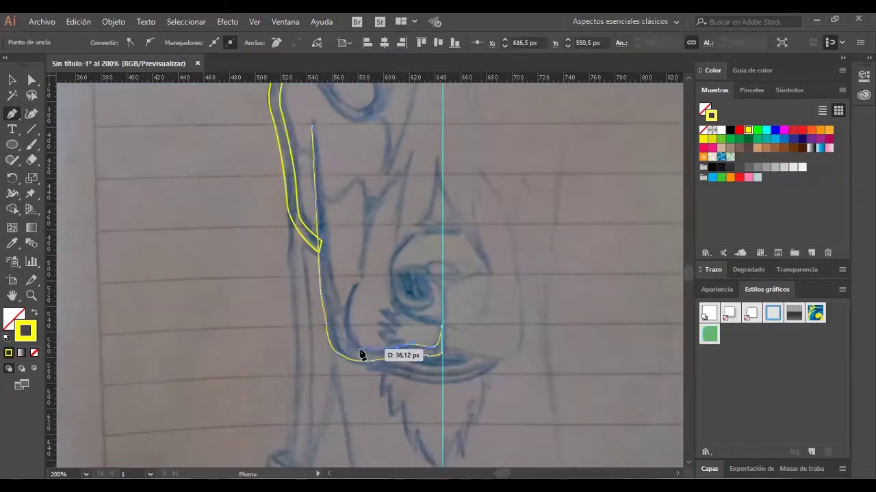
scroll(410, 218, up, 2)
scroll(426, 228, down, 2)
scroll(294, 237, down, 3)
click(293, 381)
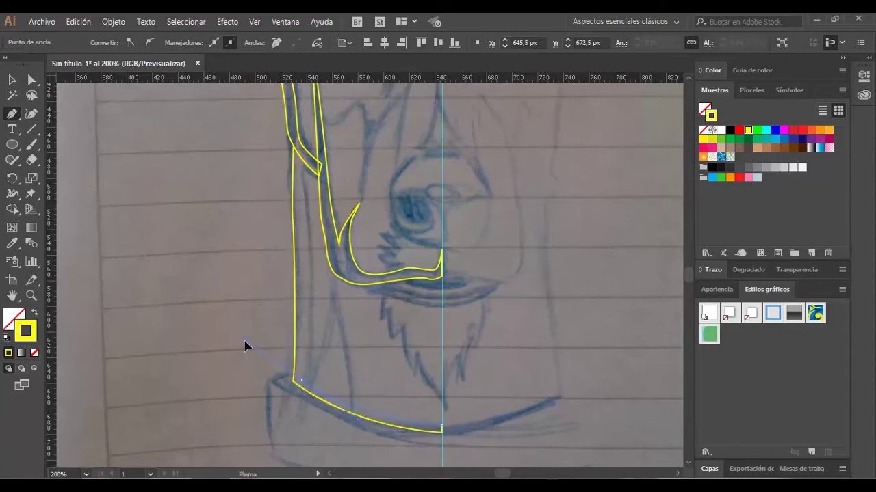
Step: Curve the inner ear line along the sketch
scroll(420, 230, up, 5)
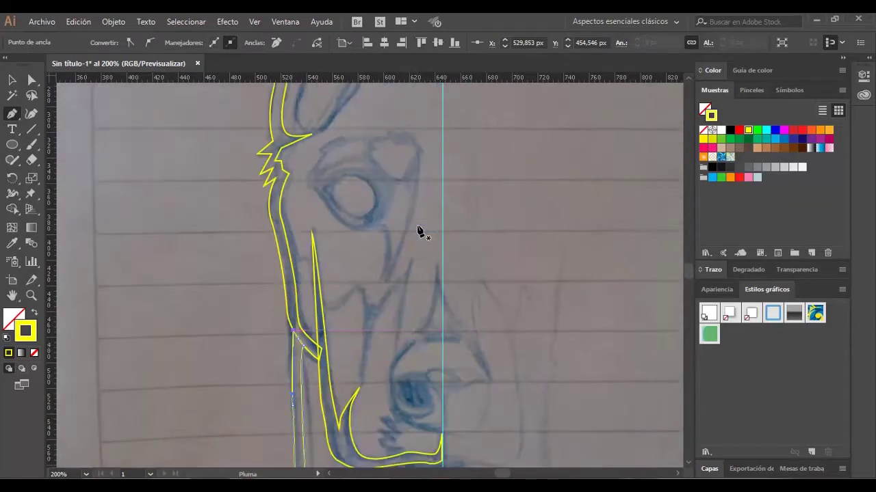
scroll(327, 409, up, 5)
scroll(308, 185, up, 2)
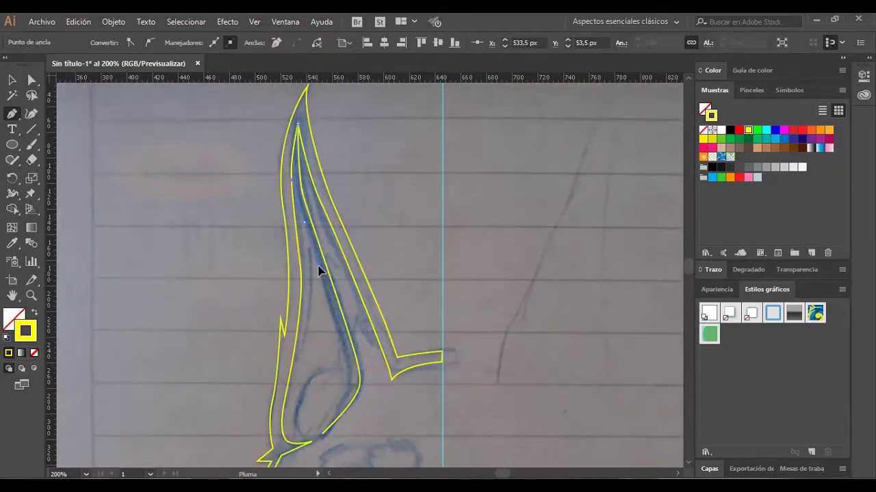
scroll(391, 292, down, 4)
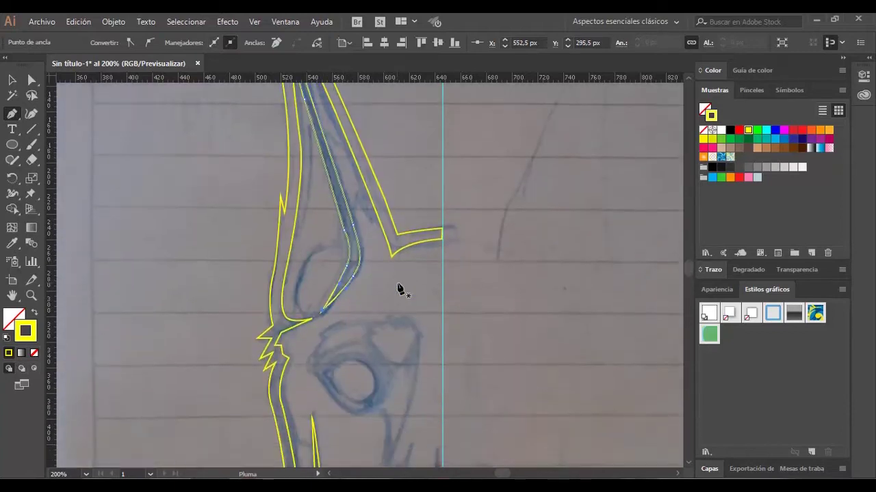
scroll(404, 290, down, 5)
mouse_move(390, 331)
mouse_down()
mouse_move(385, 350)
mouse_move(385, 296)
mouse_up()
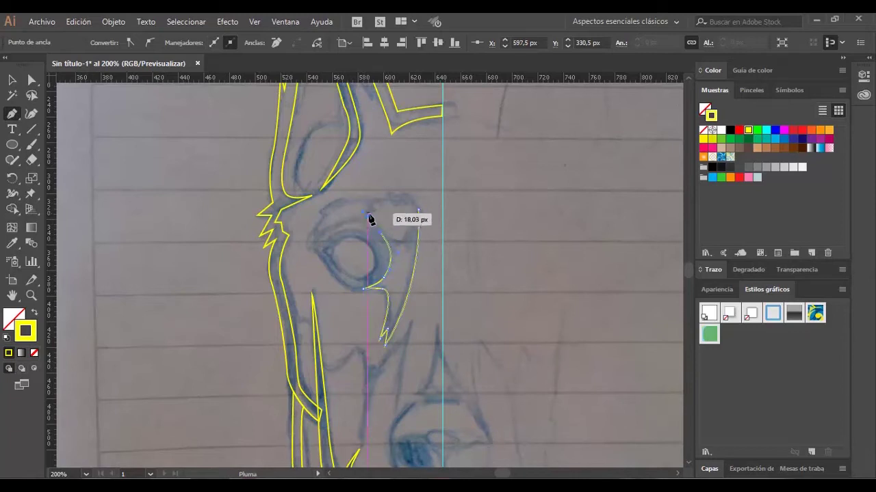
Step: Trace the nose outline from the centre line around the nostril
scroll(431, 226, down, 2)
scroll(438, 266, down, 3)
click(441, 262)
drag(389, 288, 393, 335)
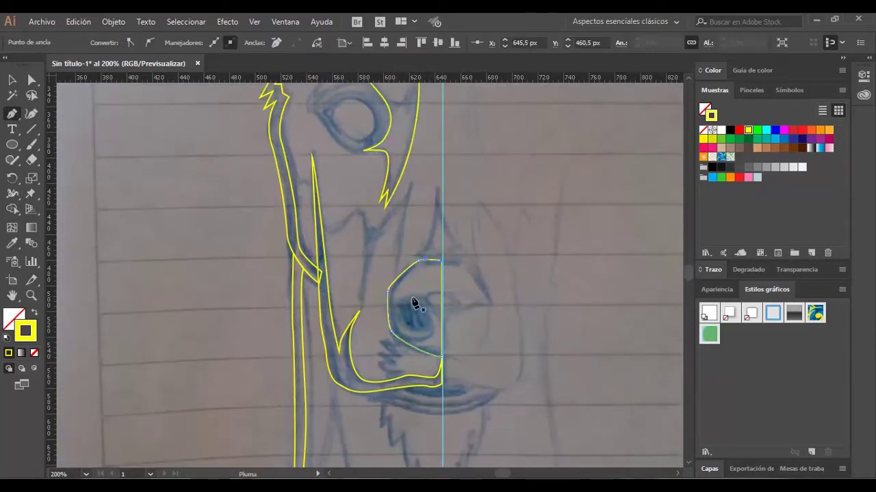
Step: Draw an oval nostril inside the nose outline with the Ellipse tool
key(l)
drag(434, 323, 398, 299)
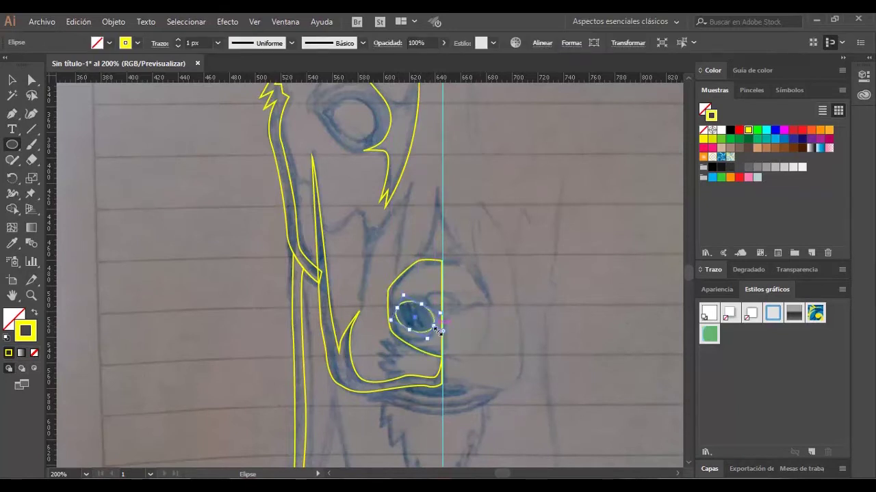
scroll(492, 313, up, 3)
Step: Pen-trace the almond eye contour, add a round eye circle, and select both for merging
key(p)
drag(311, 232, 349, 277)
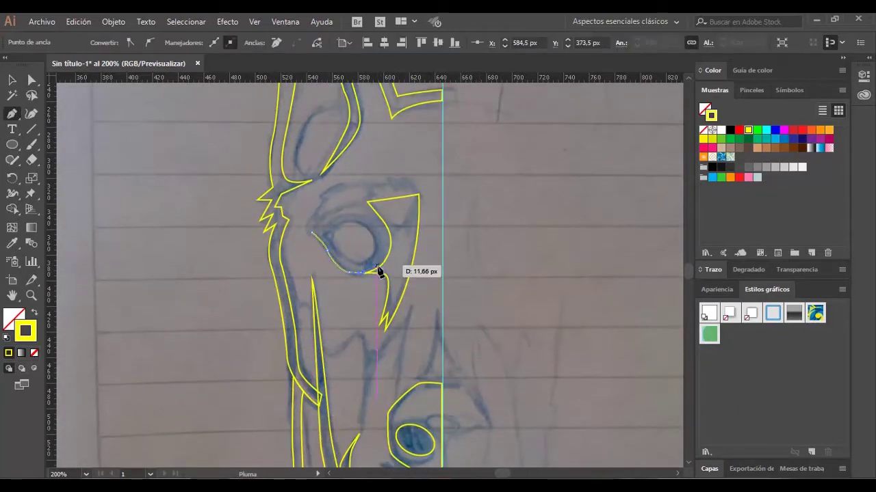
mouse_move(366, 250)
mouse_down()
mouse_move(385, 269)
mouse_move(338, 225)
mouse_up()
key(l)
click(373, 254)
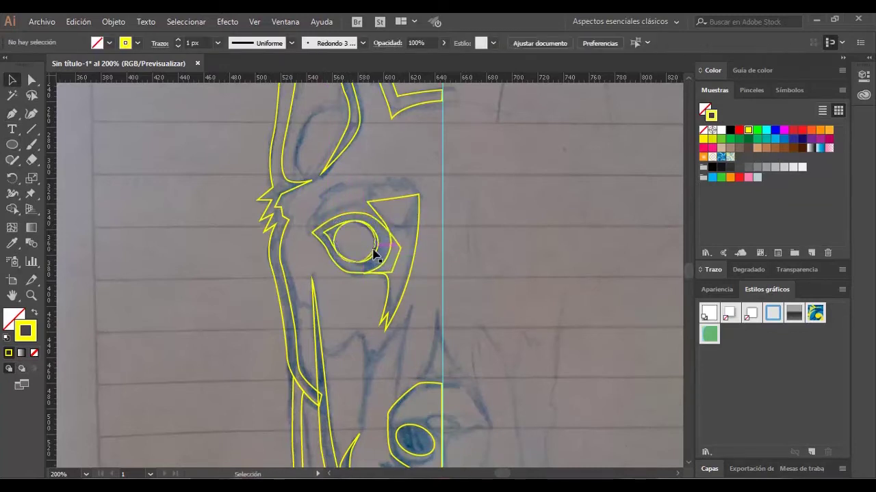
shift+click(365, 218)
key(shift+m)
Step: Merge the eye shapes and make the head outline solid black with no stroke
click(373, 260)
key(v)
scroll(453, 246, up, 2)
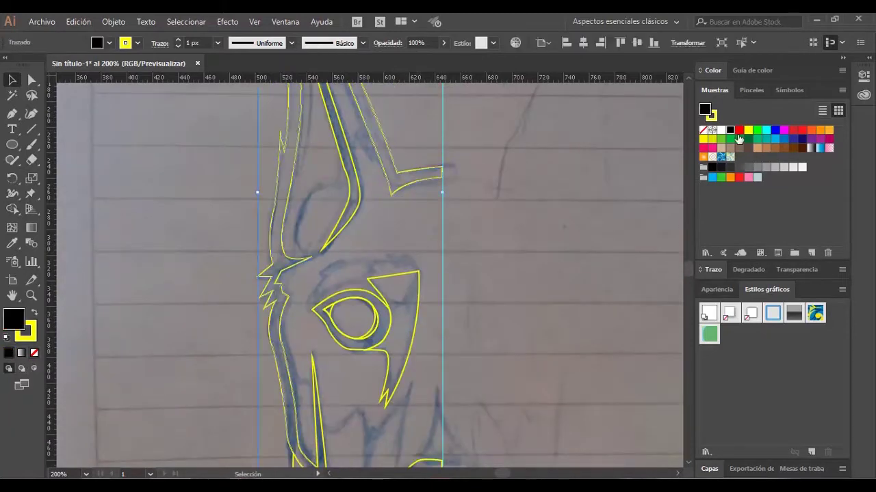
key(shift+x)
key(slash)
scroll(333, 163, down, 3)
scroll(398, 265, down, 2)
click(299, 348)
click(530, 321)
Step: Draw a mouth line under the muzzle to the centre line, then select the nostril
click(369, 423)
click(442, 444)
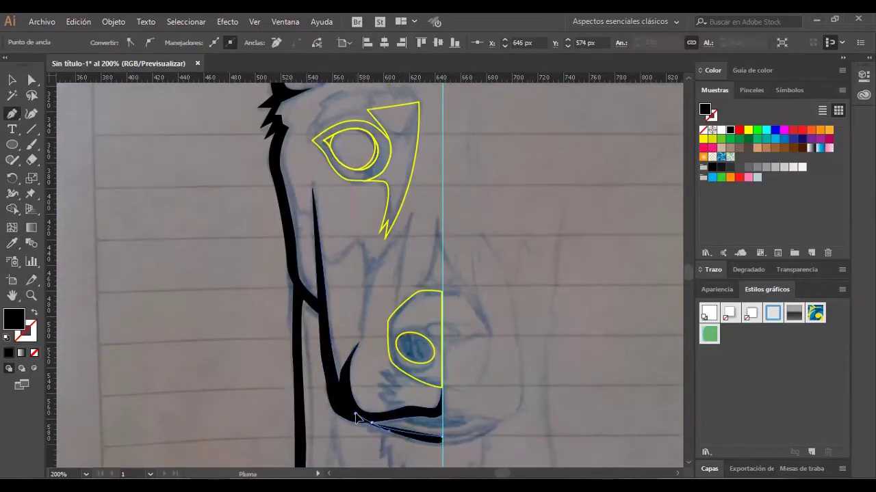
click(437, 443)
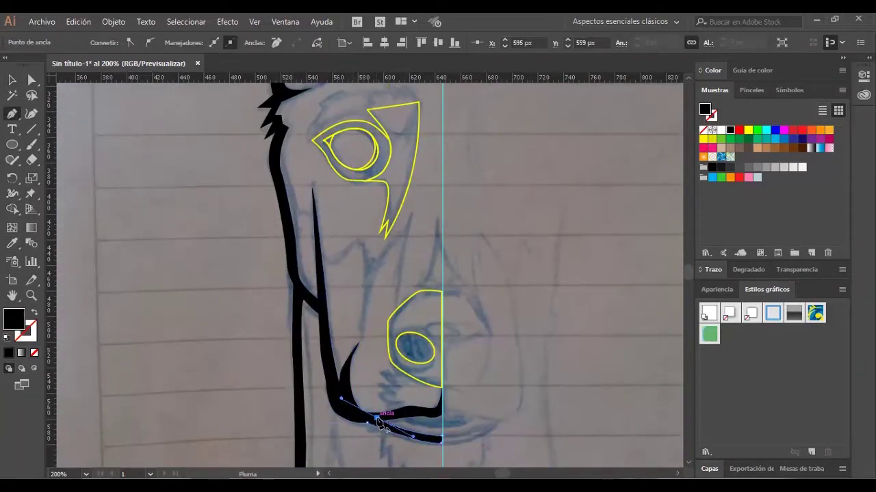
scroll(378, 420, up, 2)
ctrl+click(414, 362)
Step: Offset the black nostril to reveal a white crescent and fill the nose dark brown
key(v)
key(ctrl+shift+a)
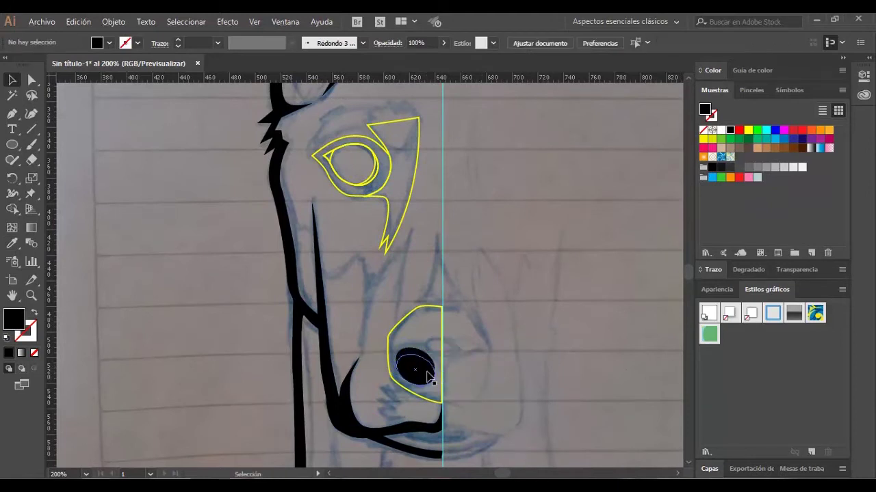
drag(429, 377, 429, 368)
click(392, 351)
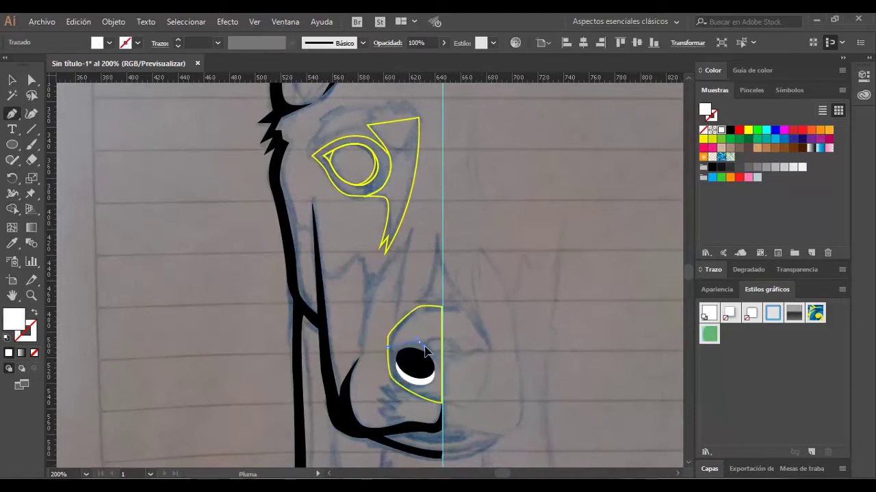
click(441, 306)
key(v)
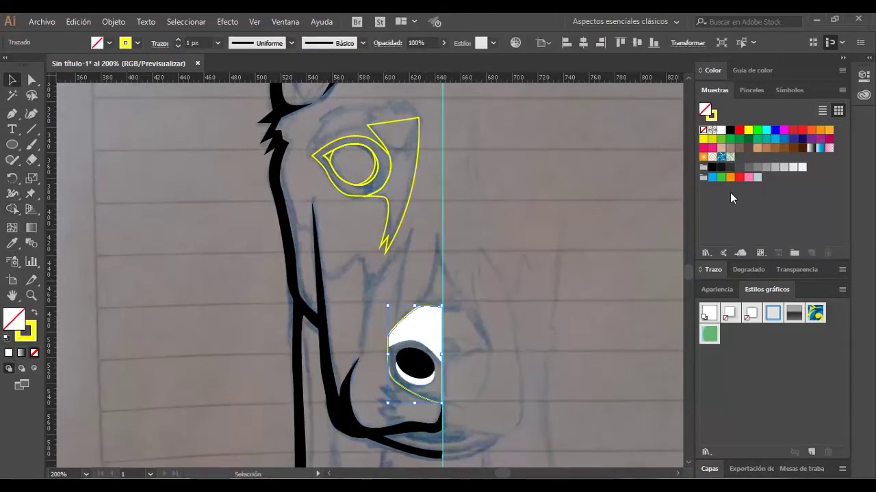
click(730, 167)
click(746, 169)
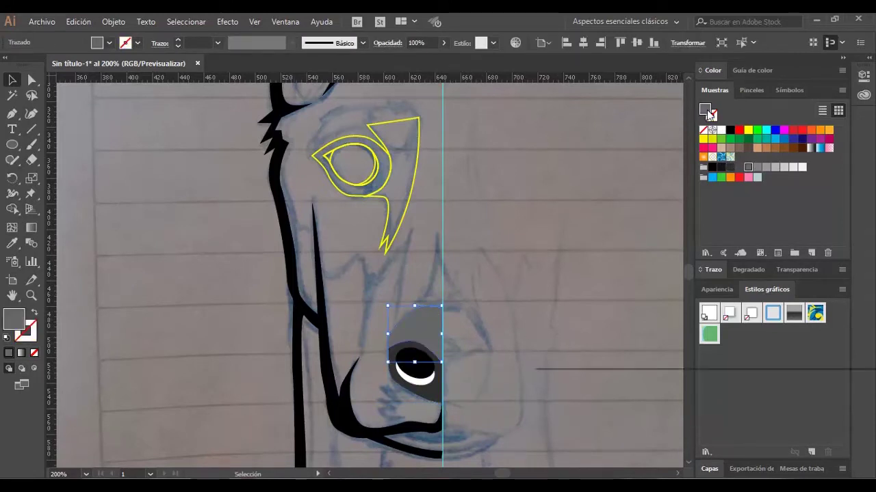
double_click(704, 110)
drag(728, 296, 729, 311)
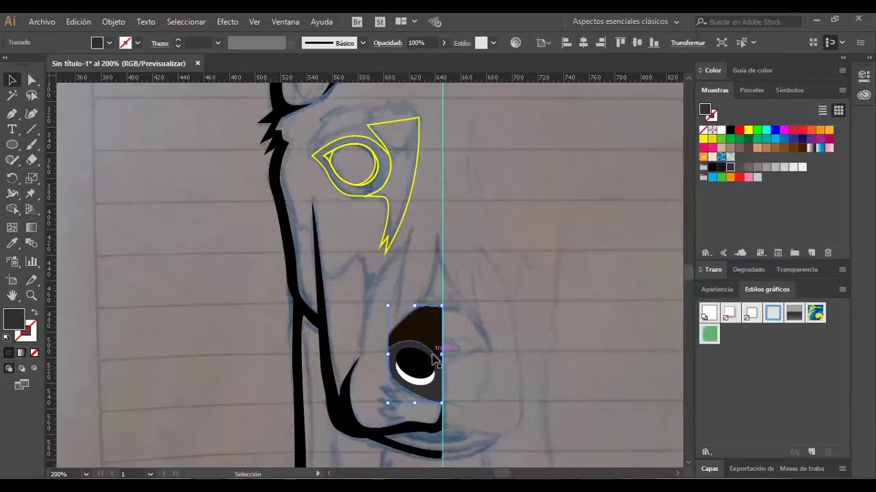
click(825, 171)
Step: Fill the old eye white, try moving the pupil, then undo
click(352, 164)
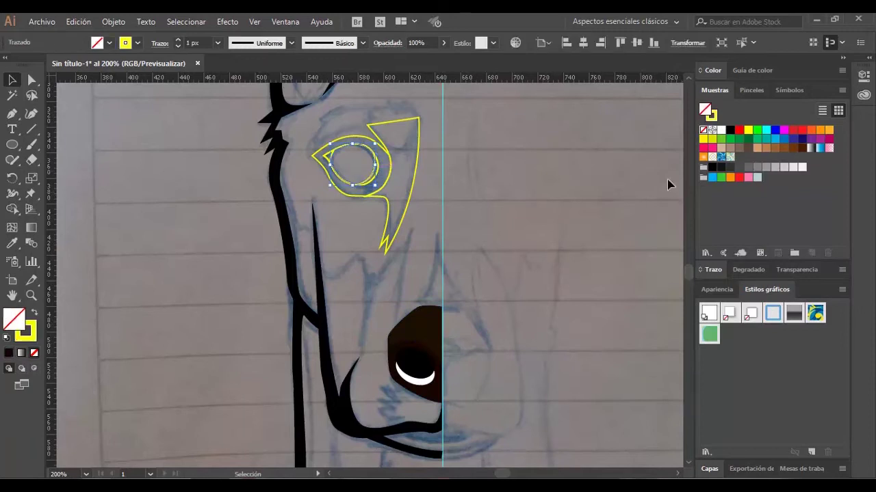
key(i)
key(v)
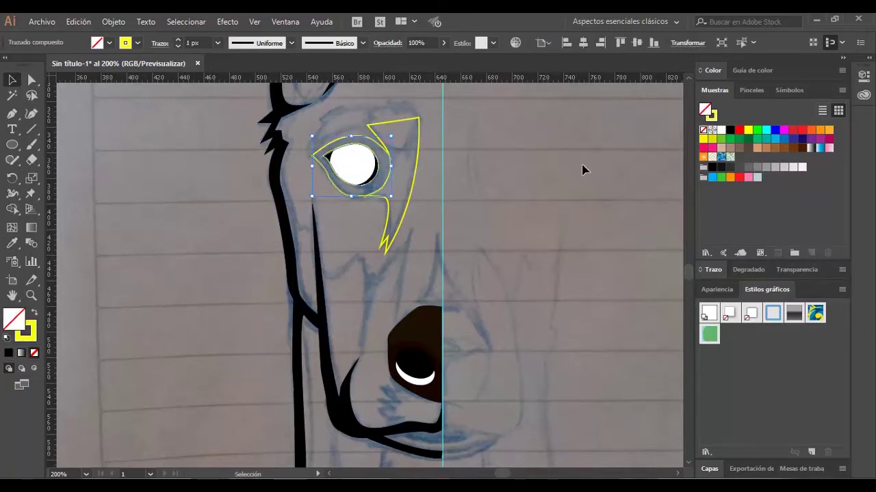
drag(363, 168, 509, 198)
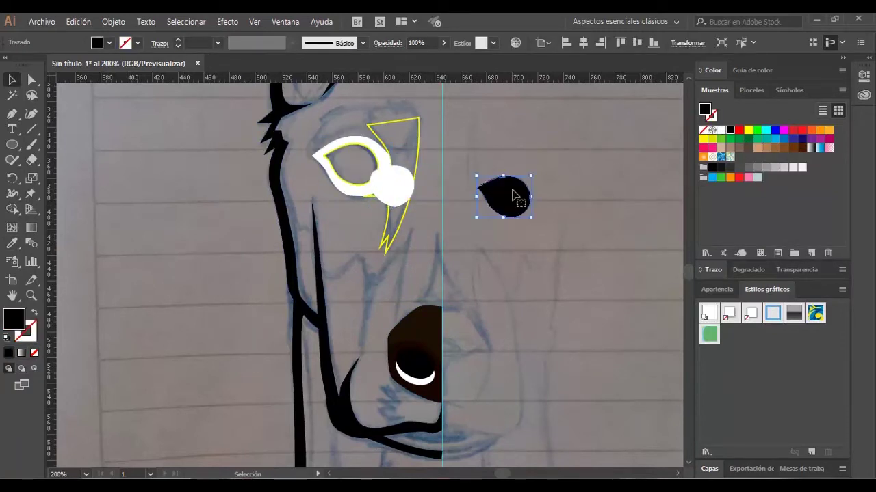
key(ctrl+z)
key(ctrl+z)
Step: Pen-draw a black almond eye and add a white round eyeball ellipse inside it
key(p)
click(322, 151)
drag(348, 140, 363, 143)
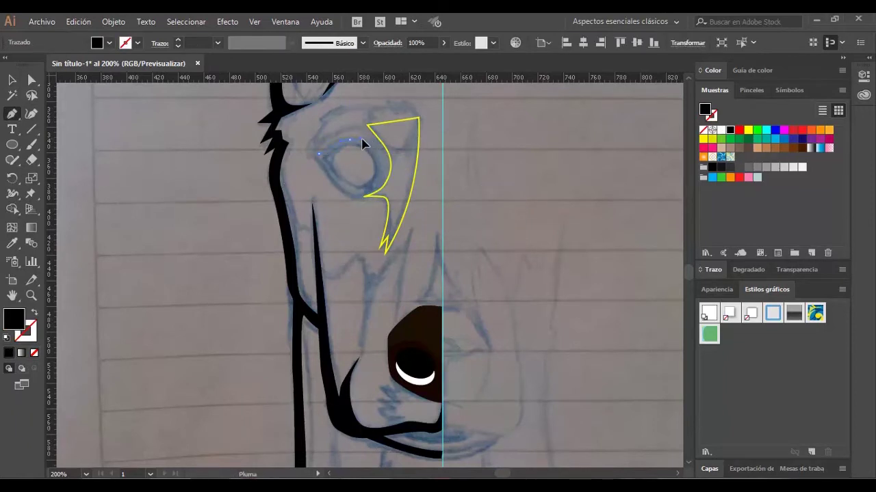
click(377, 164)
click(358, 189)
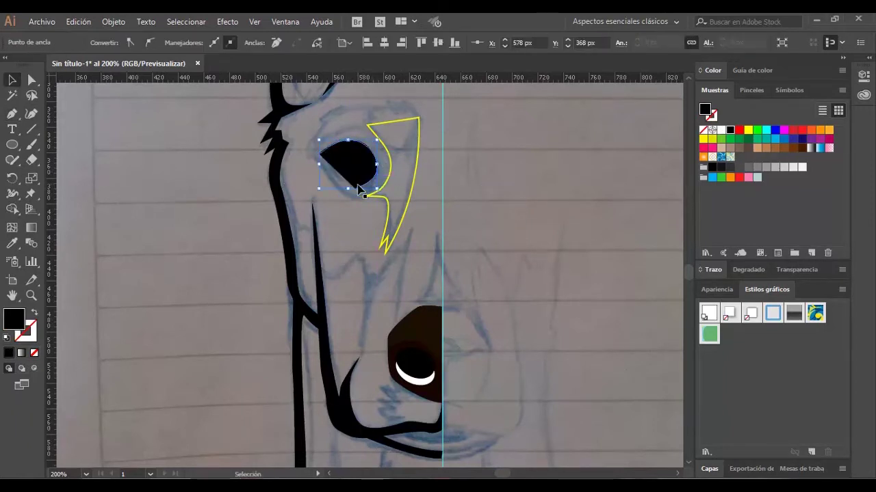
click(312, 159)
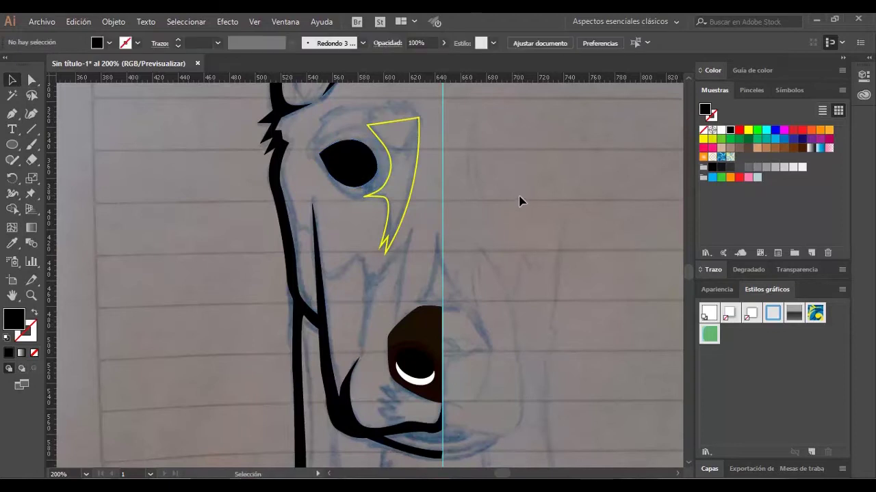
key(l)
drag(350, 163, 371, 184)
click(721, 129)
scroll(420, 190, up, 3)
Step: Pen-trace a yellow fur tuft path under the nose
click(417, 182)
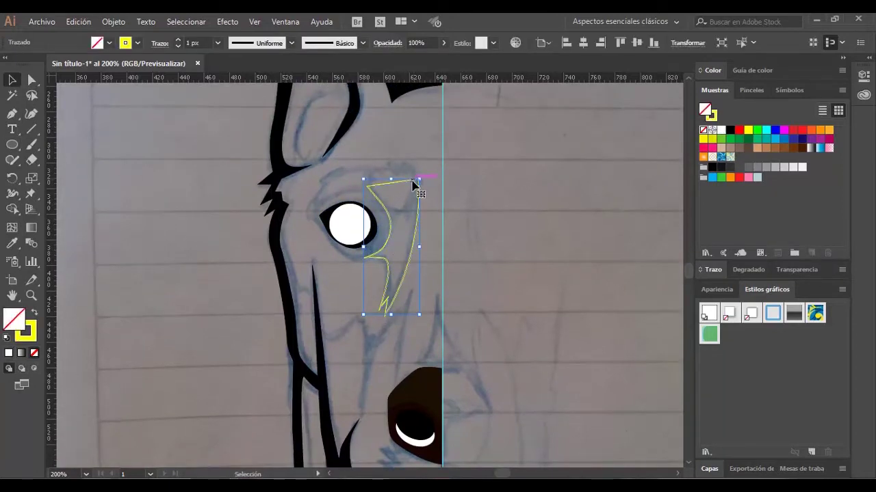
key(p)
scroll(539, 251, up, 10)
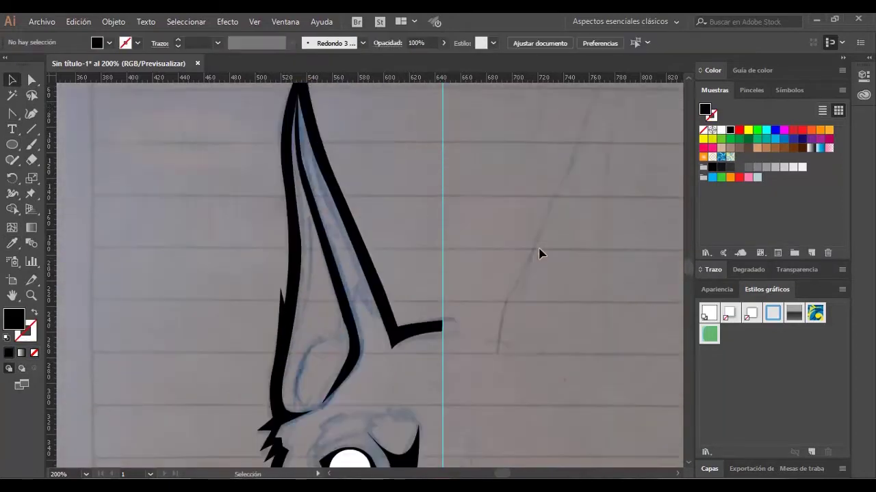
scroll(539, 250, down, 15)
scroll(539, 251, down, 5)
click(441, 279)
drag(387, 254, 390, 260)
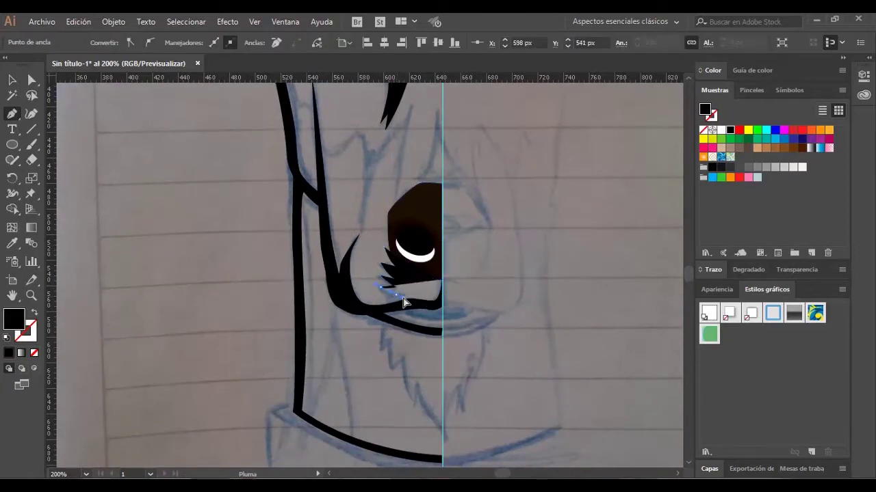
click(438, 311)
click(748, 130)
Step: Merge the surrounding outline regions into the yellow tuft with Shape Builder
key(v)
key(ctrl+shift+F9)
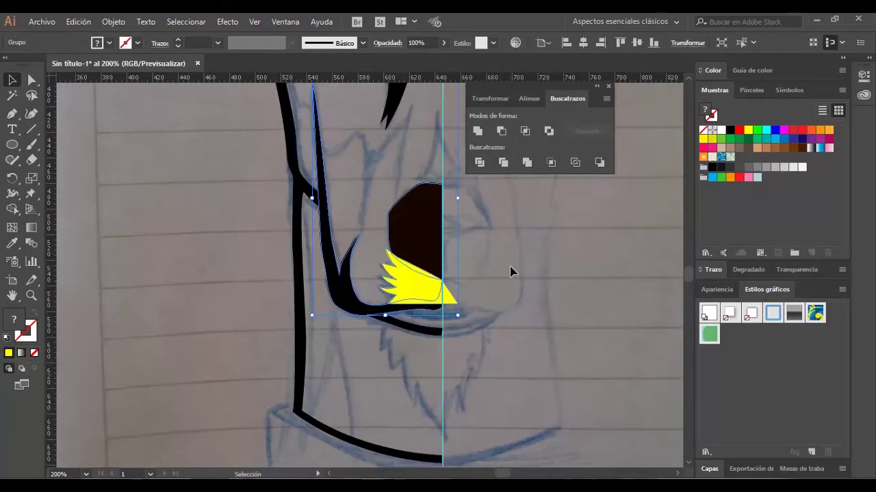
click(500, 295)
drag(441, 308, 483, 288)
key(ctrl+shift+F9)
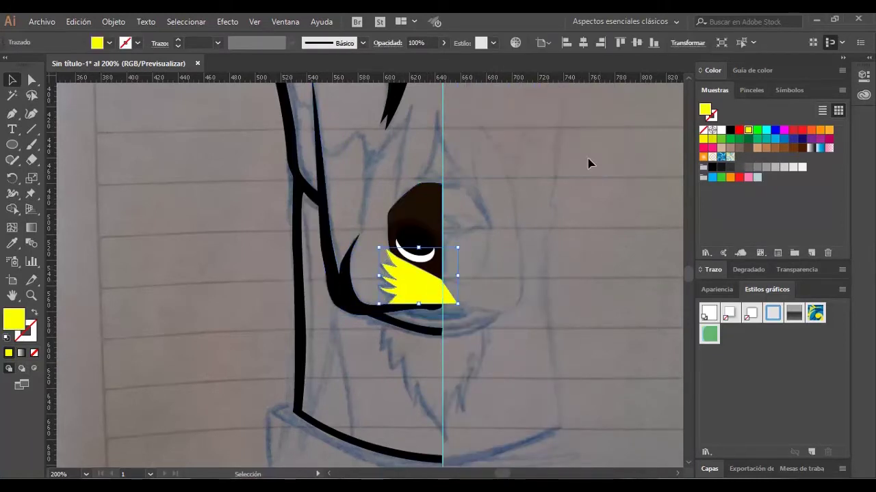
key(shift+m)
drag(336, 205, 430, 281)
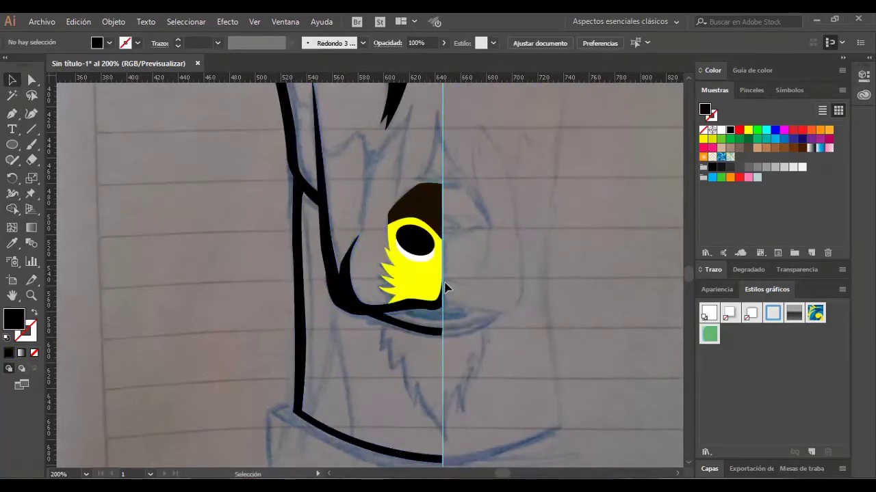
Step: Set the fill colour to dark brown in the colour chooser
key(i)
double_click(705, 110)
click(848, 167)
scroll(575, 250, up, 2)
scroll(415, 312, down, 3)
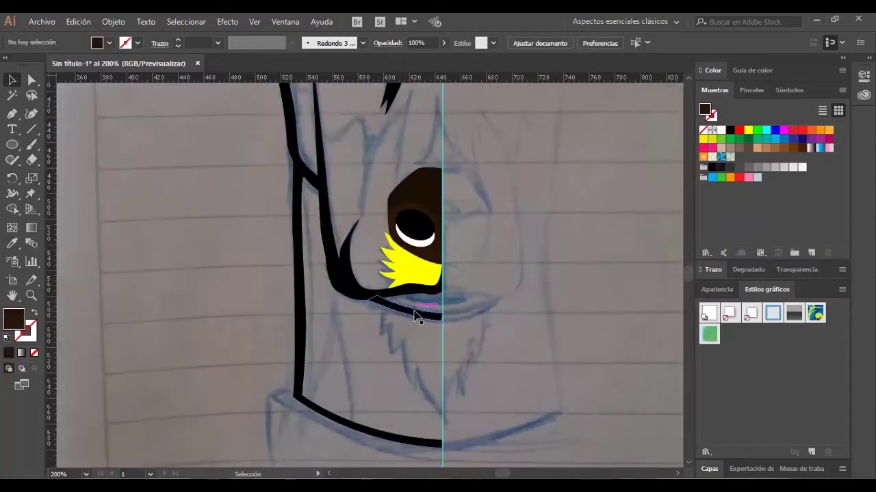
scroll(358, 289, up, 5)
scroll(349, 246, up, 5)
Step: Draw a brown shape near the ear, then delete it as misplaced
key(p)
click(348, 246)
drag(295, 322, 332, 303)
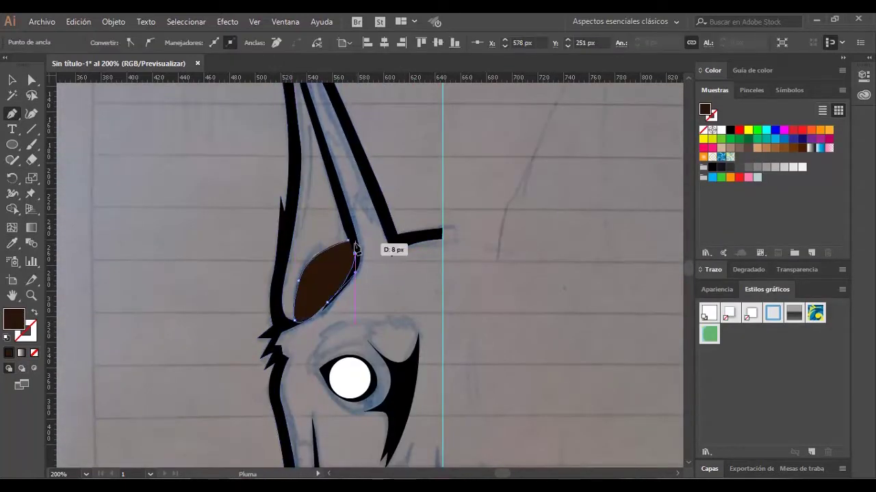
key(v)
scroll(335, 338, up, 2)
key(Delete)
Step: Pen-trace the inner ear shape and fill it dark brown
key(p)
click(297, 147)
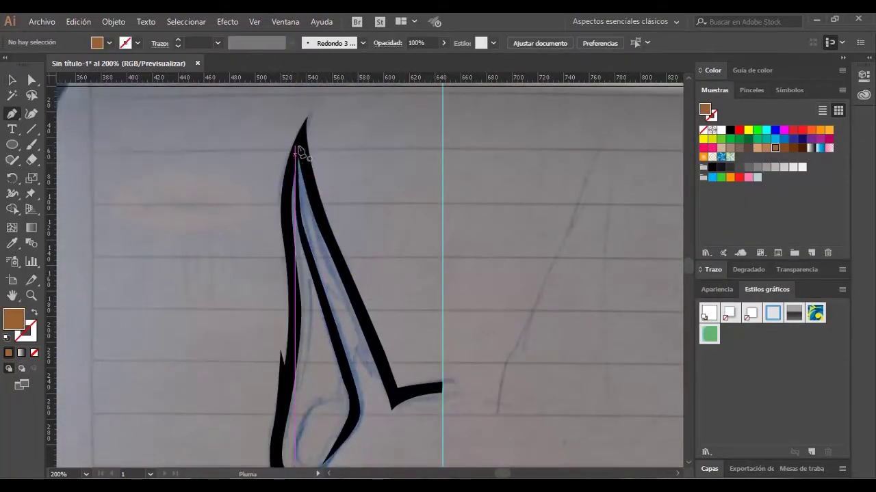
click(326, 254)
click(349, 328)
click(355, 350)
click(311, 389)
click(276, 395)
click(283, 318)
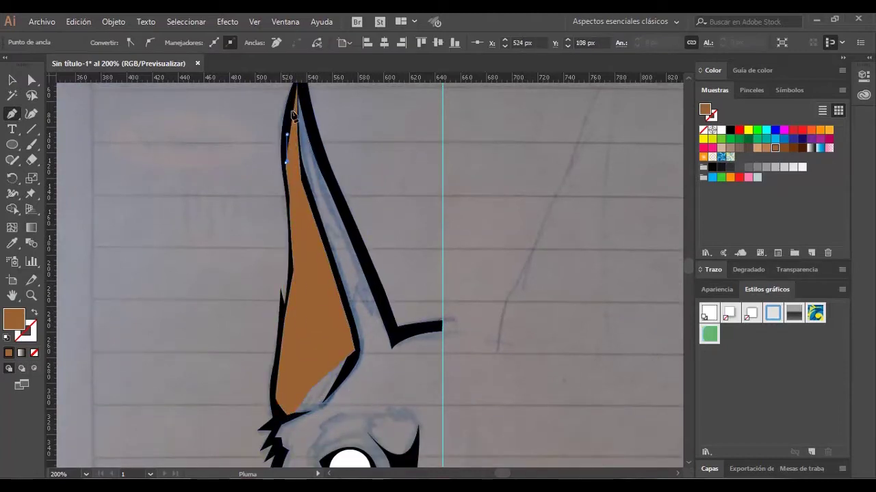
click(293, 115)
click(793, 148)
key(v)
click(576, 213)
scroll(577, 214, down, 3)
scroll(431, 246, down, 2)
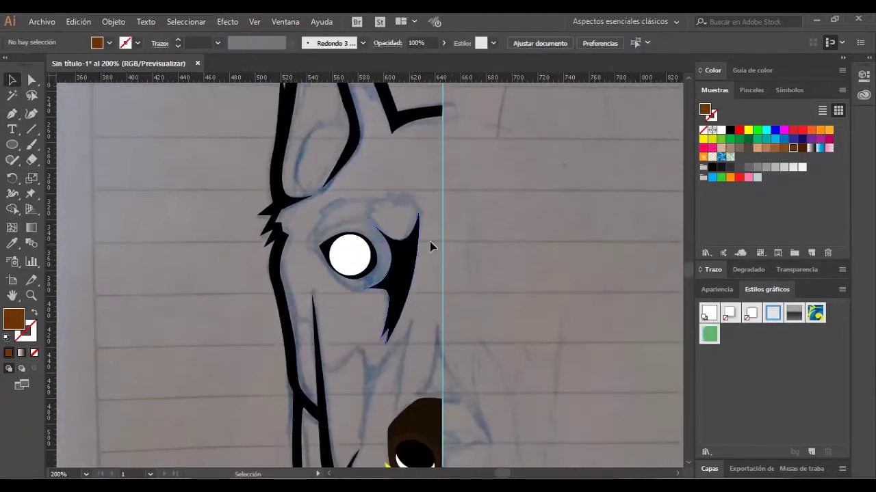
Step: Pen-draw the brown eyebrow arc above the eye
key(p)
click(416, 206)
drag(380, 192, 355, 194)
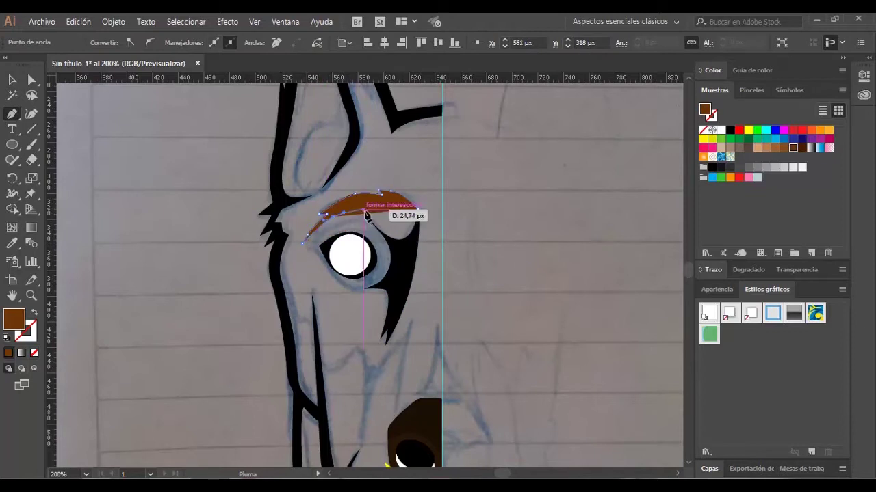
click(370, 217)
click(414, 233)
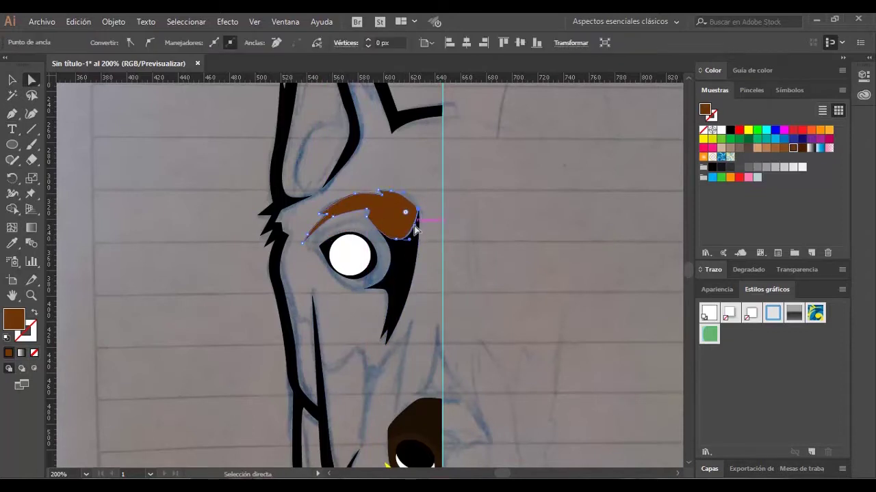
key(a)
key(ctrl+shift+a)
double_click(705, 109)
Step: Pick orange and pen-draw the orange brow patch above the eye along the ear edge
click(849, 172)
click(820, 129)
key(p)
scroll(366, 223, up, 5)
click(369, 202)
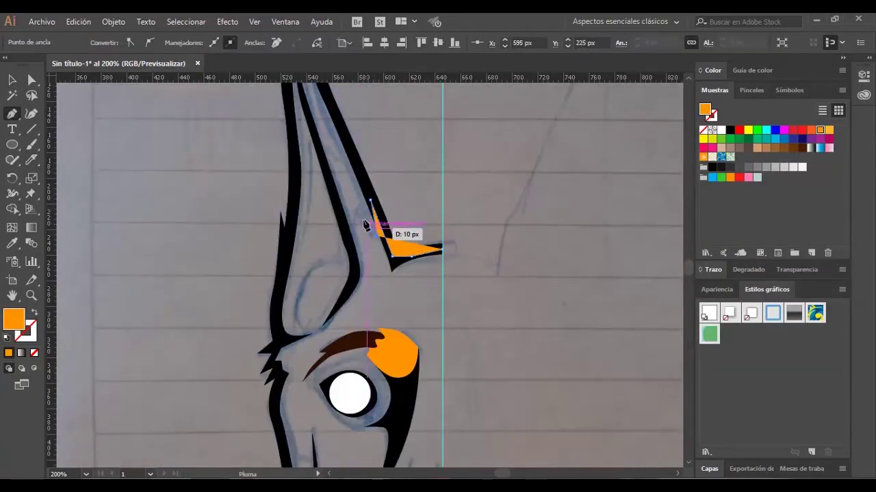
click(354, 274)
click(318, 320)
Step: Trace the face shape down the left edge, past the cheek fur and down the neck
scroll(301, 329, down, 1)
click(283, 309)
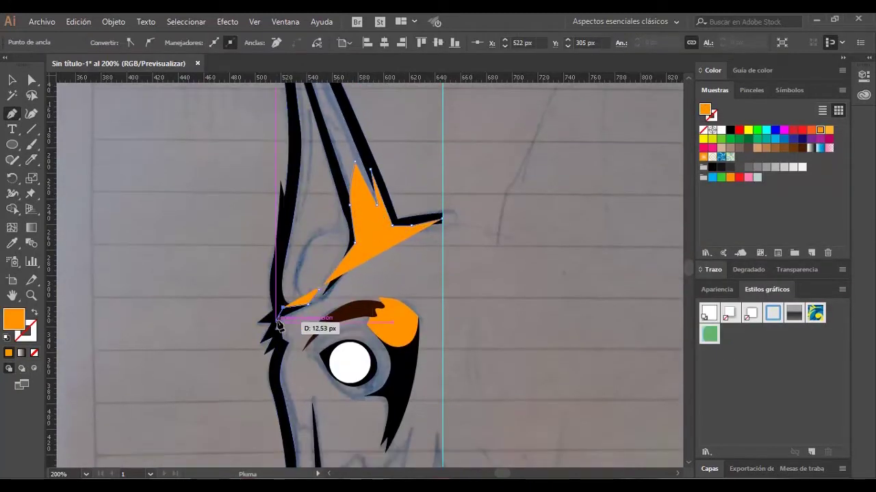
scroll(287, 304, down, 3)
click(277, 249)
click(275, 300)
click(285, 345)
click(315, 383)
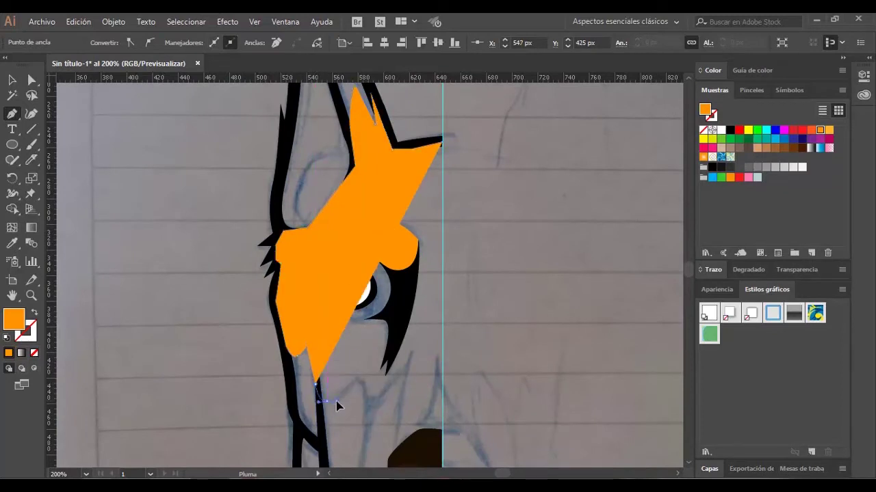
Step: Continue the face shape around the muzzle and close it up the centre line
click(329, 400)
click(362, 383)
scroll(366, 440, down, 2)
click(397, 342)
click(393, 400)
click(442, 451)
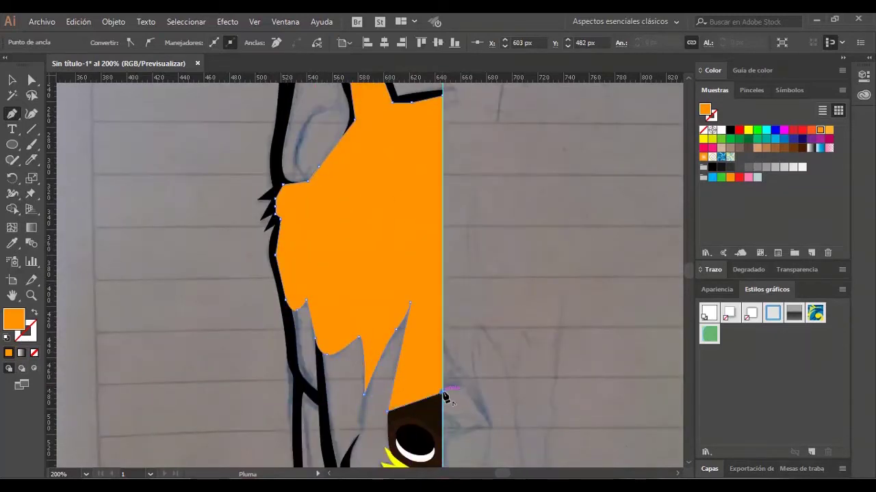
Step: Send the face shape to the back, behind the facial features
scroll(445, 273, up, 2)
key(ctrl+shift+bracketleft)
key(ctrl+z)
key(ctrl+shift+z)
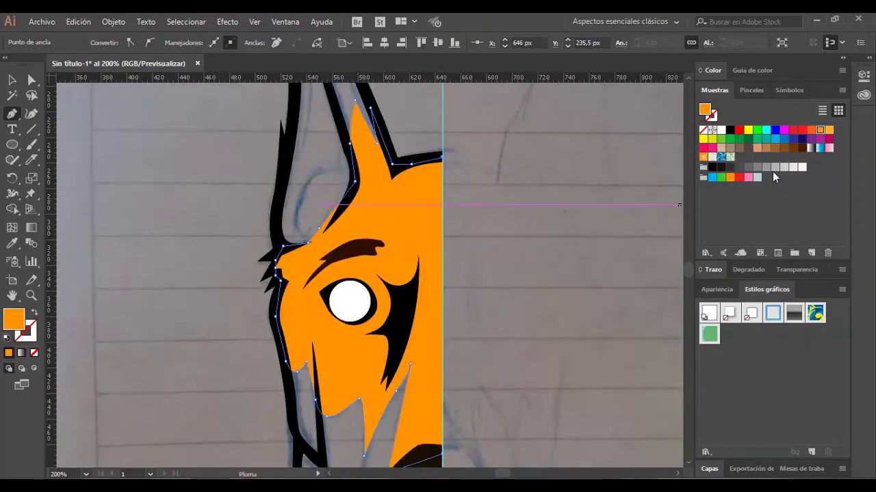
key(ctrl+z)
scroll(459, 232, up, 3)
scroll(458, 231, down, 3)
Step: Hide the sketch image and unlock the guides
click(533, 215)
key(ctrl+3)
click(254, 21)
click(602, 425)
Step: Recolour the yellow tuft under the nose orange
click(427, 390)
scroll(479, 287, up, 2)
click(820, 129)
click(597, 332)
Step: Draw a strip along the inner ear and give it the grey face colour
scroll(463, 295, up, 5)
key(p)
drag(322, 228, 337, 233)
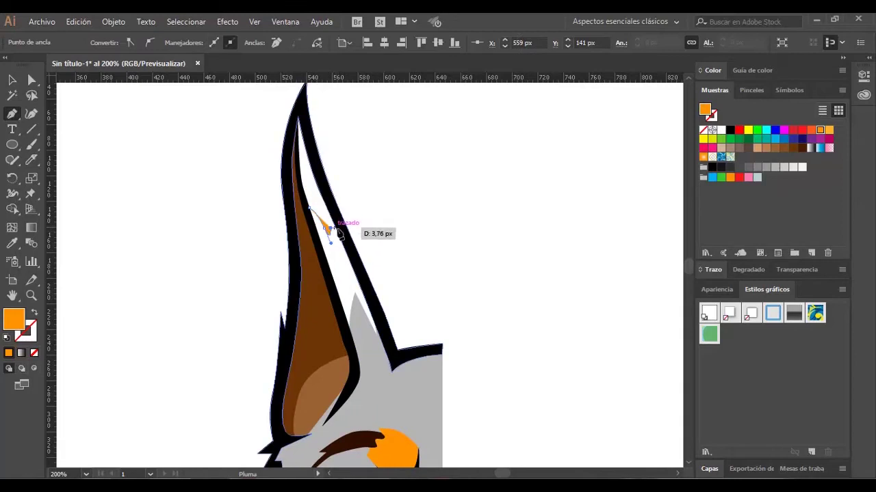
drag(307, 114, 303, 137)
key(v)
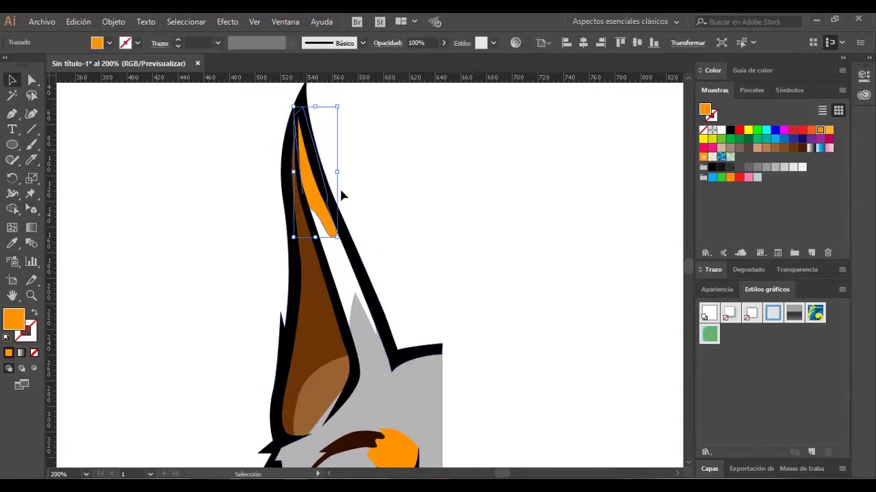
key(i)
click(408, 335)
key(ctrl+shift+a)
key(v)
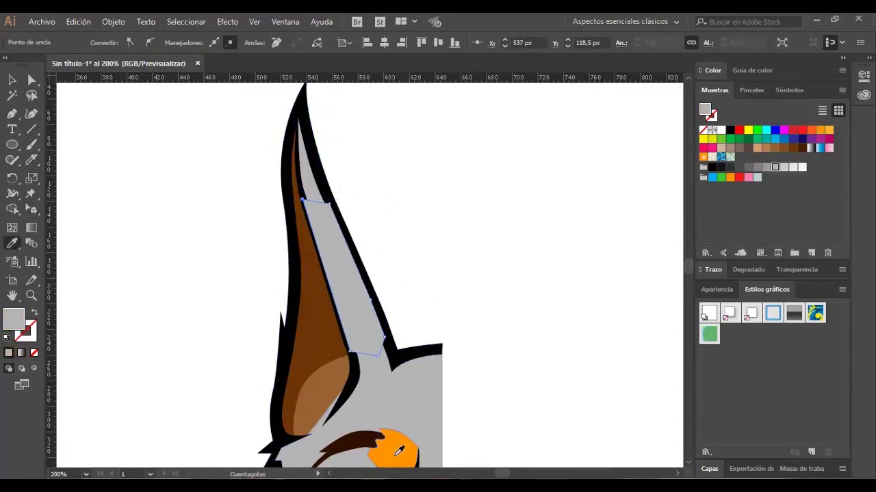
Step: Pen-draw a small orange patch on the muzzle
scroll(441, 266, down, 5)
scroll(441, 267, down, 3)
key(p)
click(377, 349)
click(441, 340)
click(442, 371)
Step: Draw the orange lower-cheek shape down to the jaw and start choosing a darker orange fill
scroll(458, 335, up, 5)
click(287, 215)
click(313, 212)
click(322, 312)
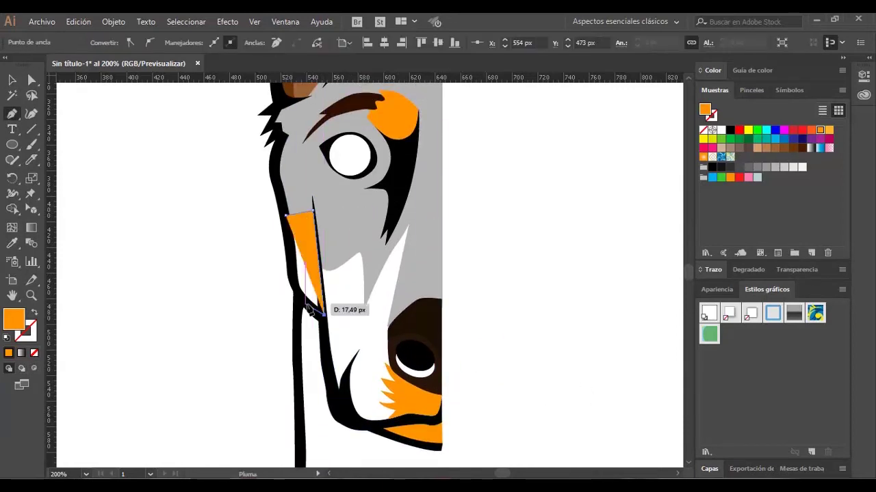
click(401, 415)
click(323, 248)
key(v)
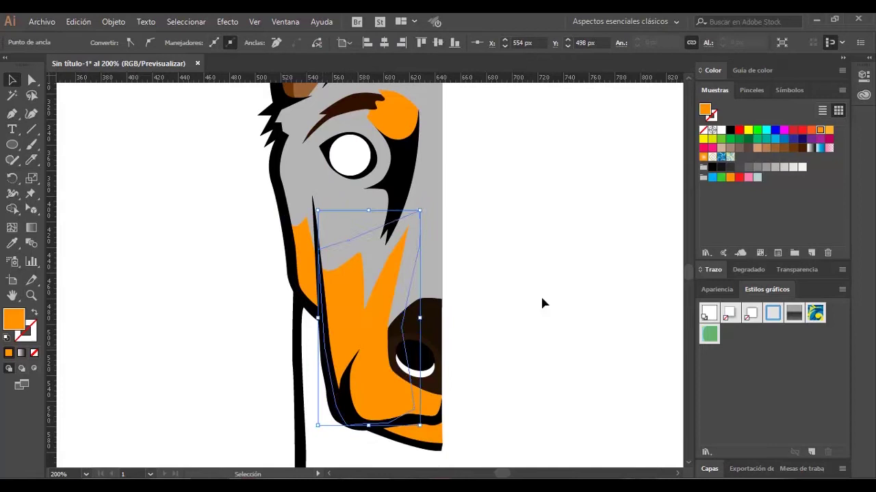
double_click(704, 109)
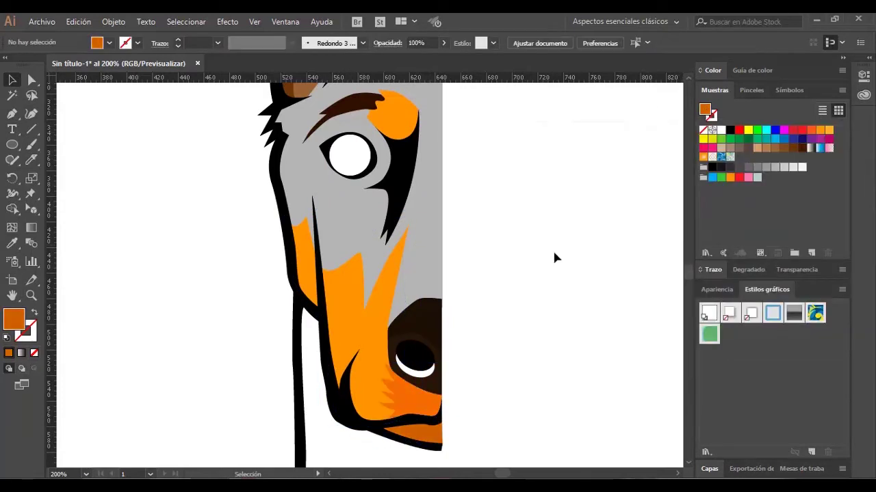
Step: Confirm the darker orange cheek fill and start the neck outline below the jaw
key(Return)
scroll(498, 223, up, 3)
scroll(485, 253, down, 5)
scroll(484, 254, down, 2)
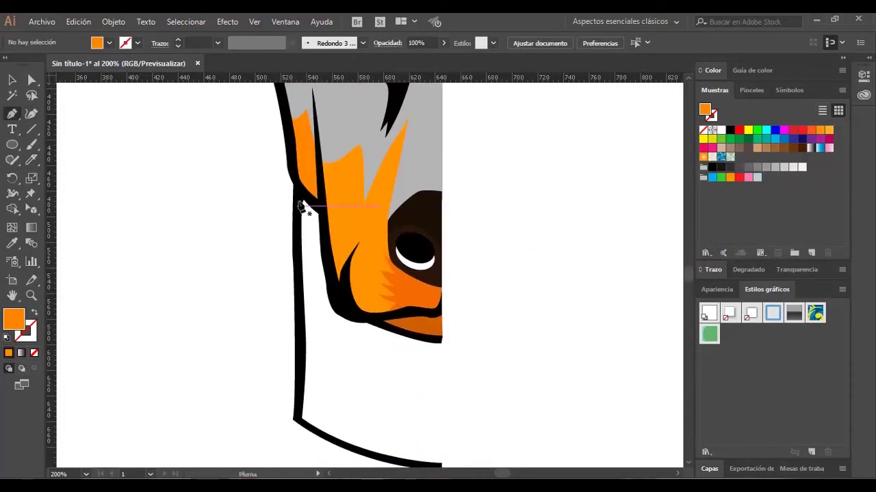
key(p)
scroll(410, 356, down, 2)
click(303, 362)
click(303, 114)
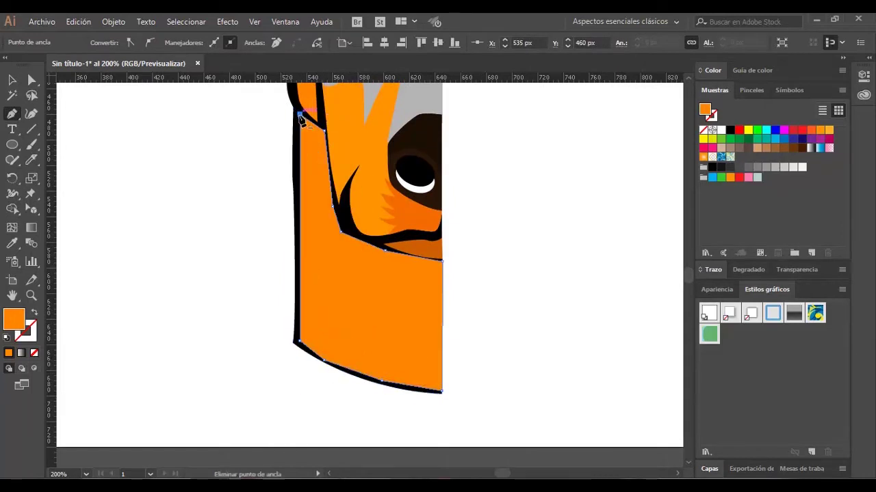
scroll(410, 273, up, 2)
Step: Close the neck outline and eyedrop the grey face colour into it
key(i)
click(445, 176)
scroll(563, 238, up, 5)
scroll(536, 363, down, 5)
key(p)
click(324, 390)
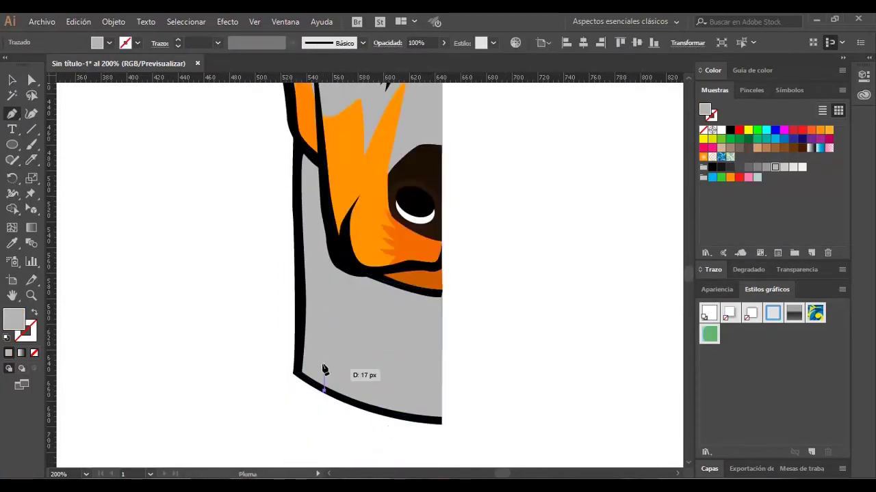
Step: Pen-draw a highlight shape on the neck
click(320, 315)
click(328, 269)
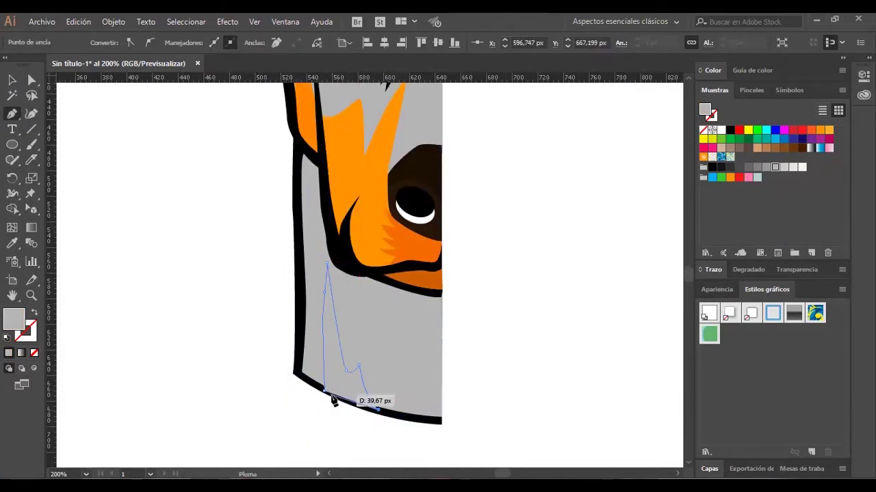
scroll(509, 327, up, 1)
click(748, 129)
key(v)
Step: Recolour the grey face shape near-black via the Color Picker
click(413, 369)
scroll(412, 369, up, 5)
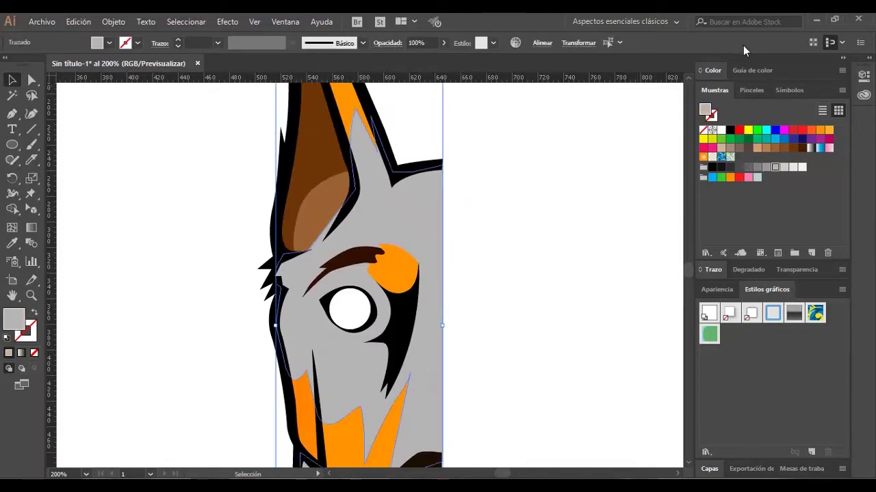
click(793, 147)
double_click(704, 109)
click(845, 188)
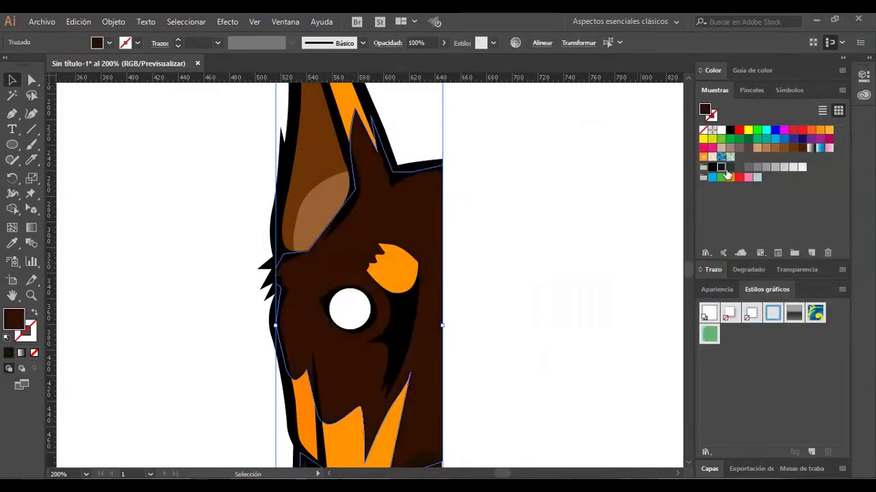
click(721, 167)
scroll(350, 201, down, 1)
double_click(705, 110)
click(846, 166)
scroll(532, 234, down, 5)
Step: Fill the neck highlight dark grey and zoom out to view the whole head
click(393, 363)
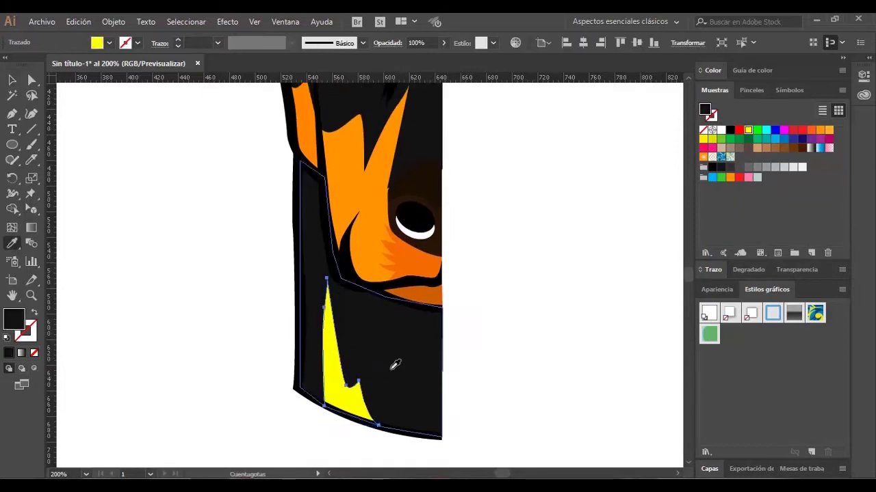
click(730, 166)
click(580, 280)
scroll(580, 281, up, 3)
click(417, 383)
click(524, 358)
scroll(413, 312, down, 2)
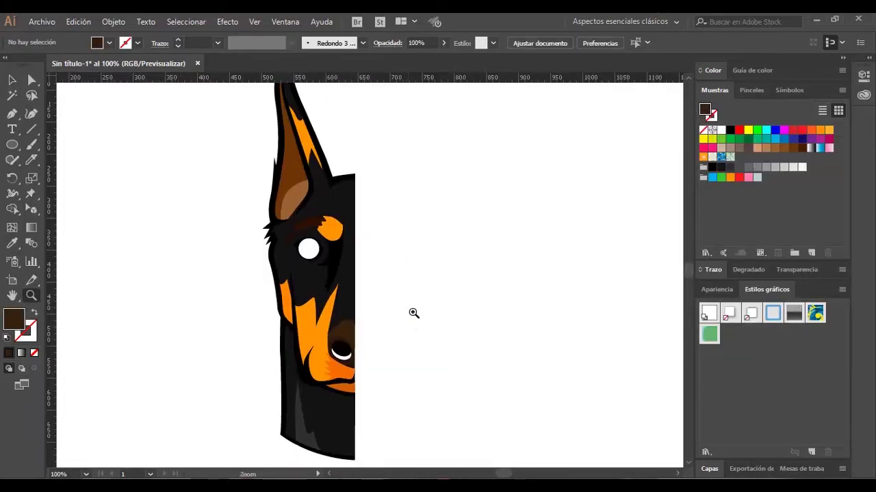
Step: Zoom into the ear and reshape the inner ear path
scroll(410, 381, down, 2)
key(z)
drag(205, 102, 393, 426)
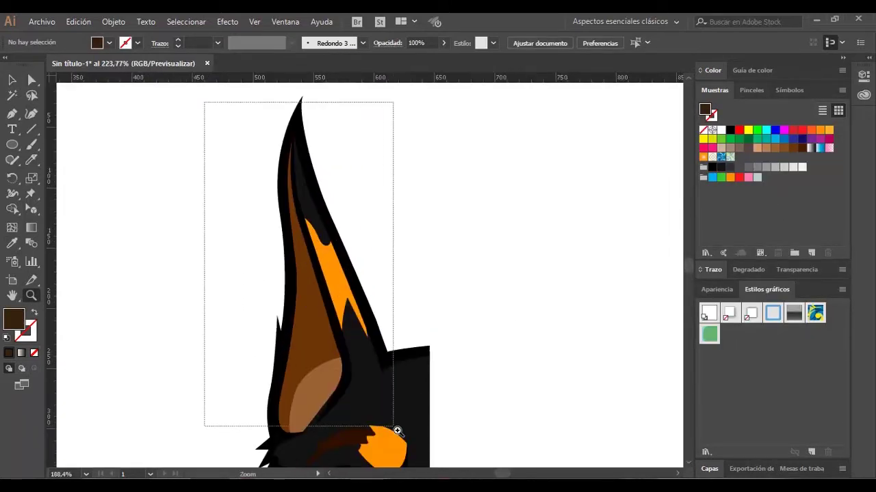
key(p)
click(364, 135)
scroll(410, 308, up, 2)
drag(387, 378, 365, 314)
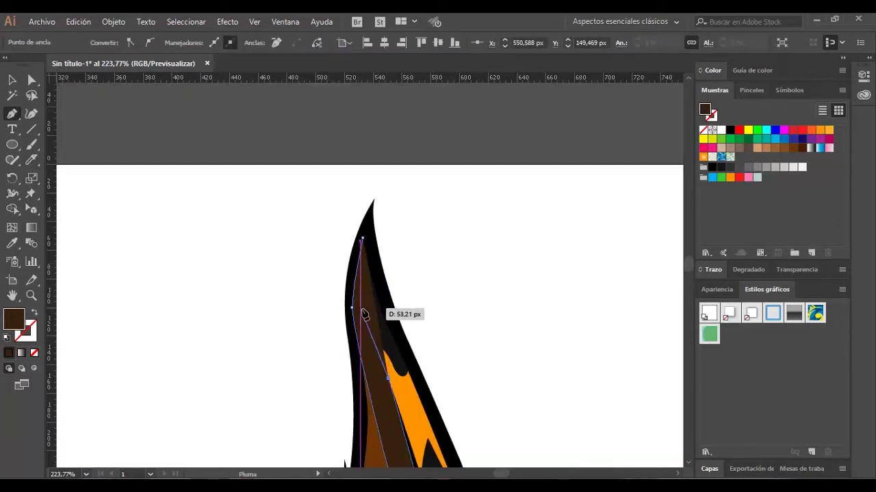
drag(395, 377, 366, 319)
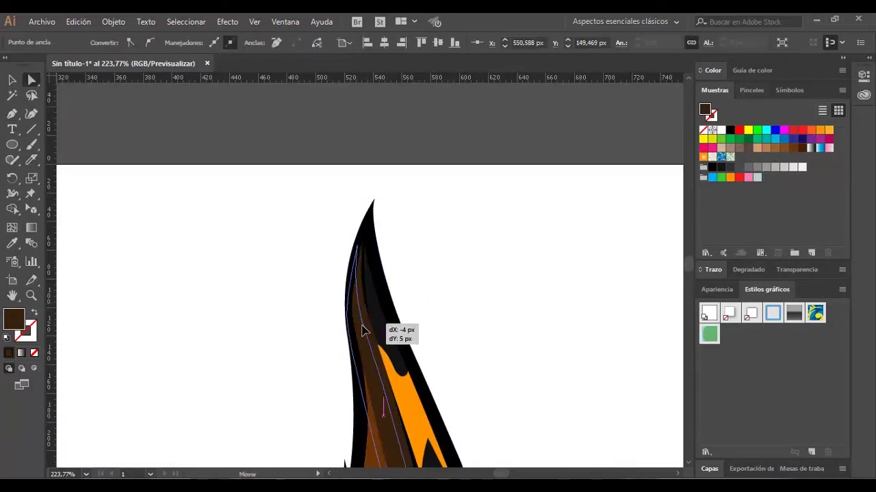
key(a)
scroll(450, 309, down, 3)
key(v)
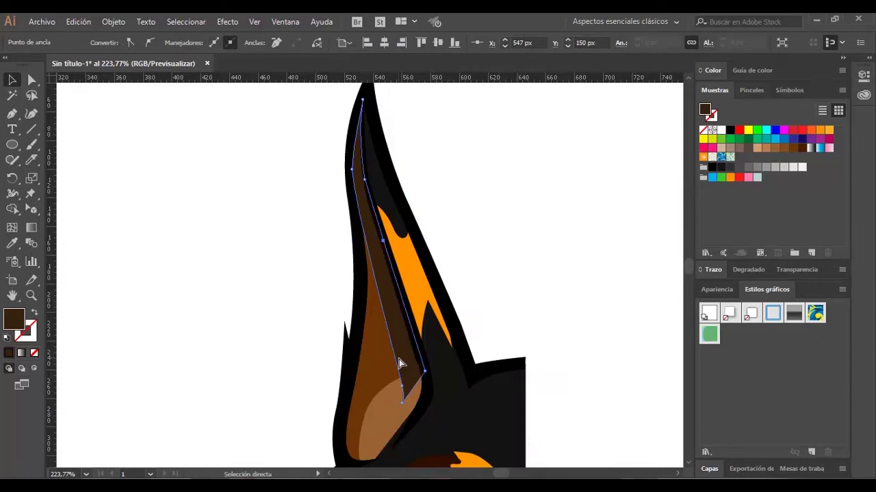
key(v)
click(543, 259)
Step: Draw a thin triangle along the ear edge filled salmon-orange
scroll(365, 264, down, 3)
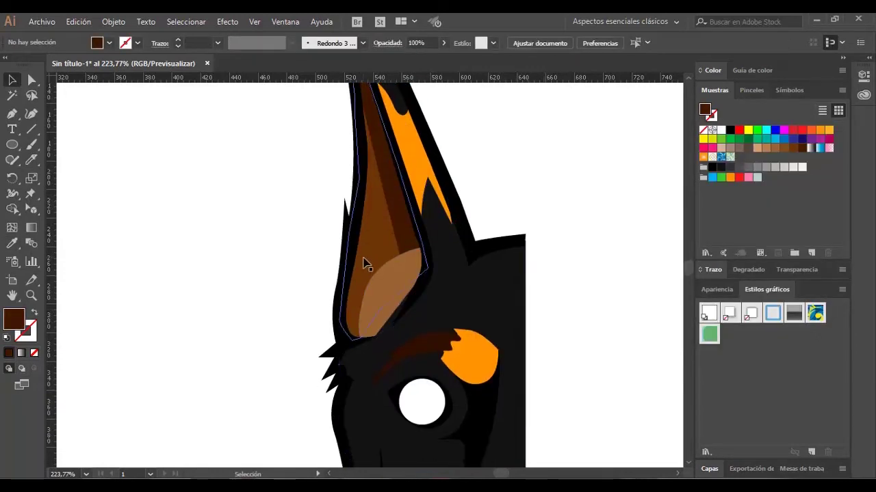
key(p)
click(367, 189)
click(353, 340)
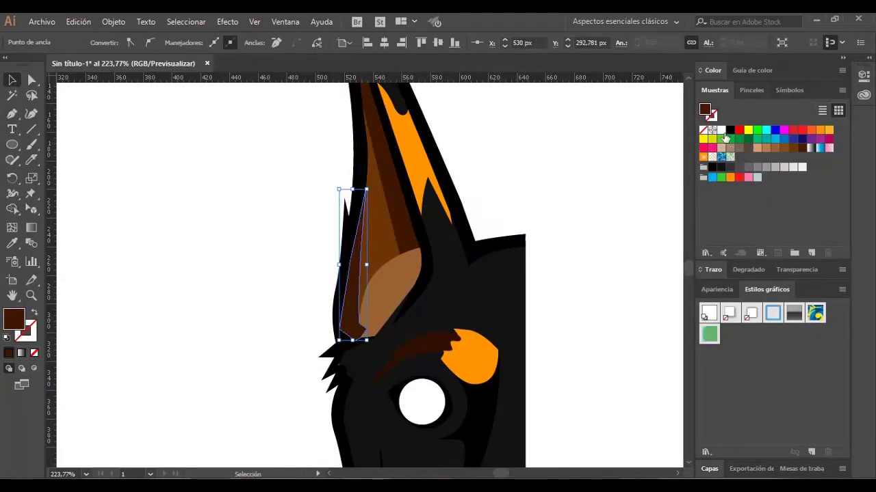
click(703, 157)
click(562, 228)
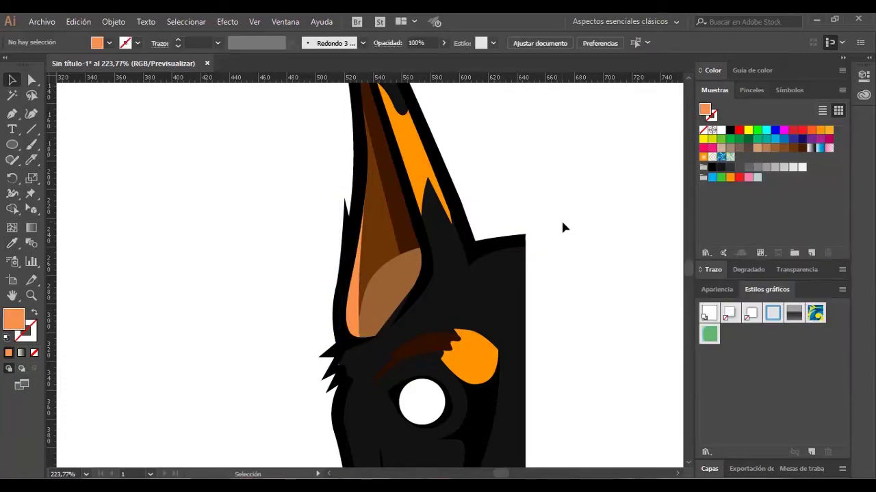
scroll(562, 227, down, 3)
Step: Nudge the white eye up and right to reveal the grey crescent shadow
key(a)
scroll(606, 236, down, 1)
click(441, 195)
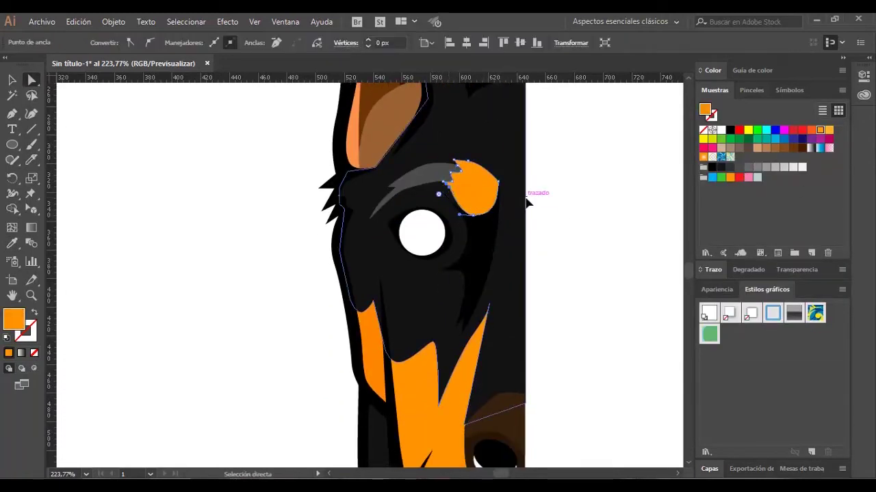
scroll(527, 202, down, 2)
key(v)
drag(431, 193, 437, 192)
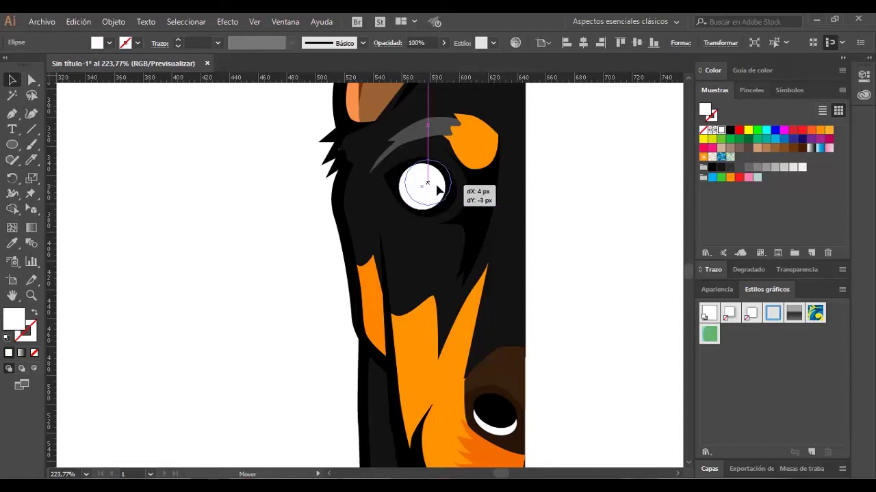
click(610, 199)
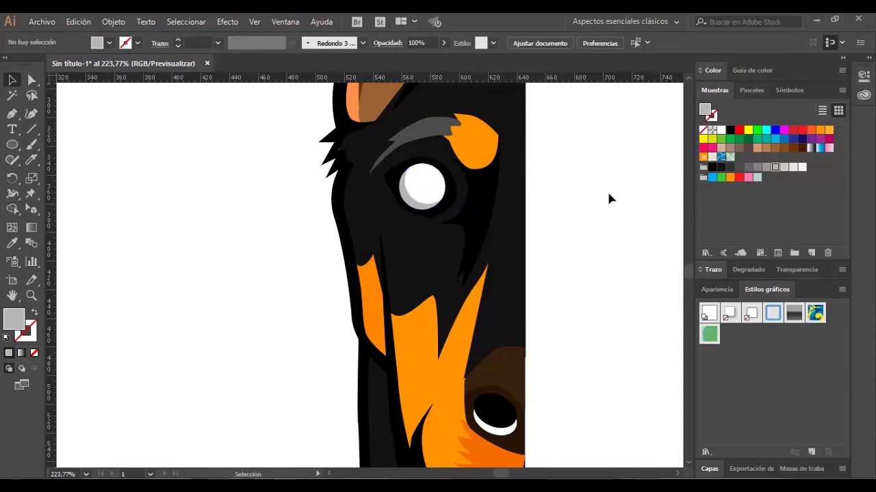
scroll(611, 198, down, 2)
click(429, 277)
Step: Draw a thin highlight along the left cheek edge and fill it light orange
click(355, 139)
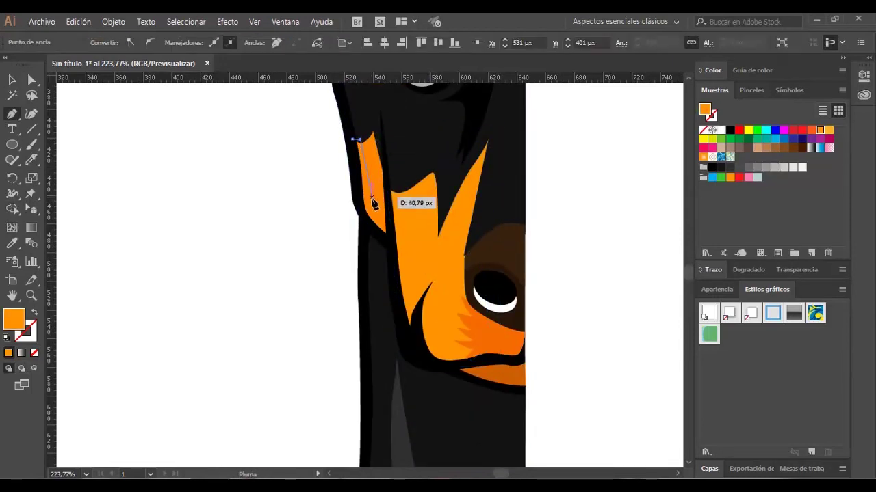
click(355, 140)
key(v)
double_click(14, 319)
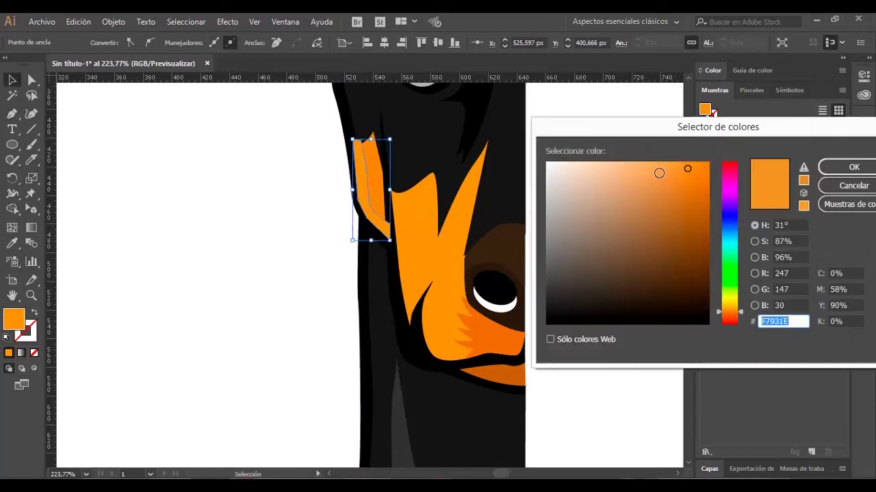
key(Return)
key(a)
click(547, 220)
Step: Pen a grey shadow shape curving along the bottom of the white eye
scroll(531, 227, up, 5)
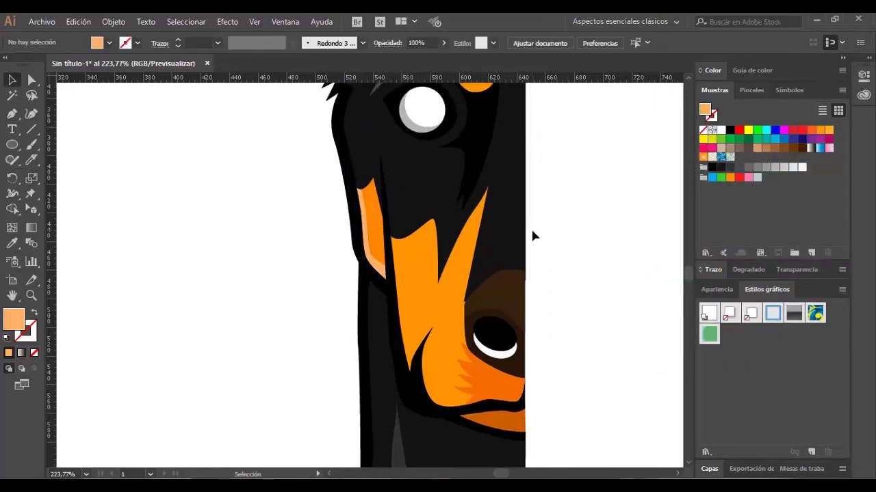
scroll(274, 361, right, 3)
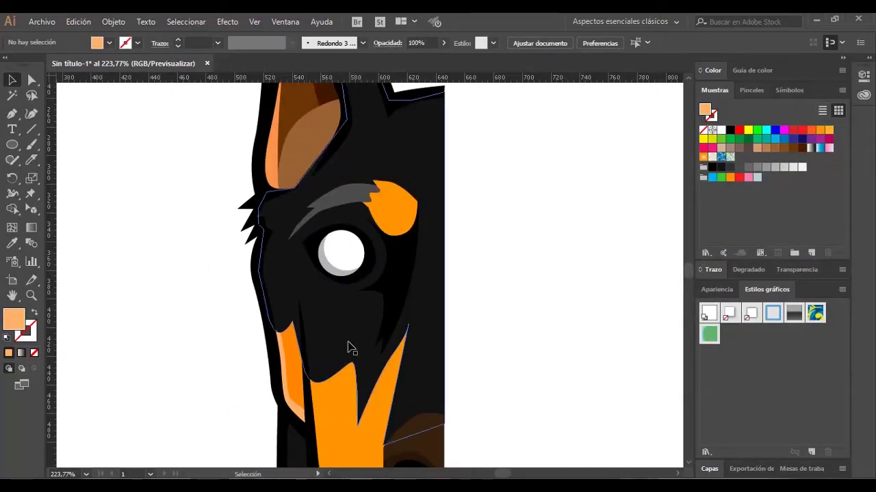
key(p)
click(305, 248)
drag(338, 290, 366, 277)
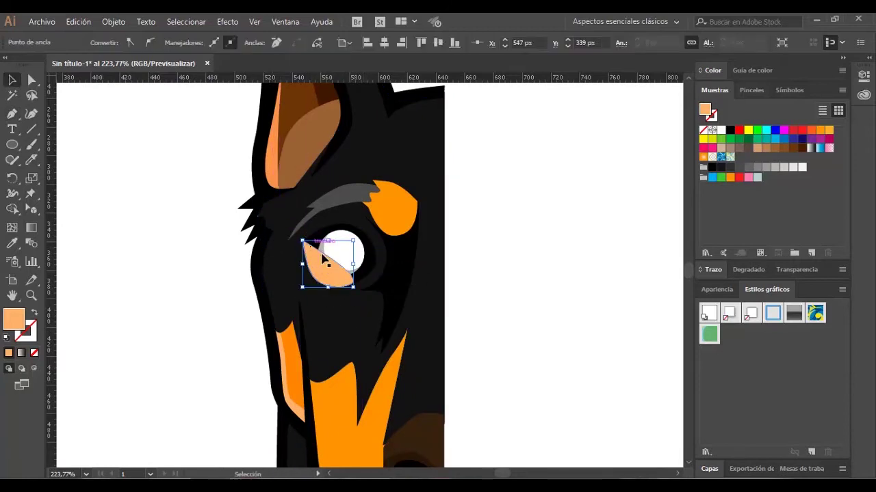
click(535, 261)
scroll(535, 261, down, 2)
Step: Pen a new stripe curving down the cheek toward the muzzle and close it
click(298, 207)
drag(315, 280, 330, 403)
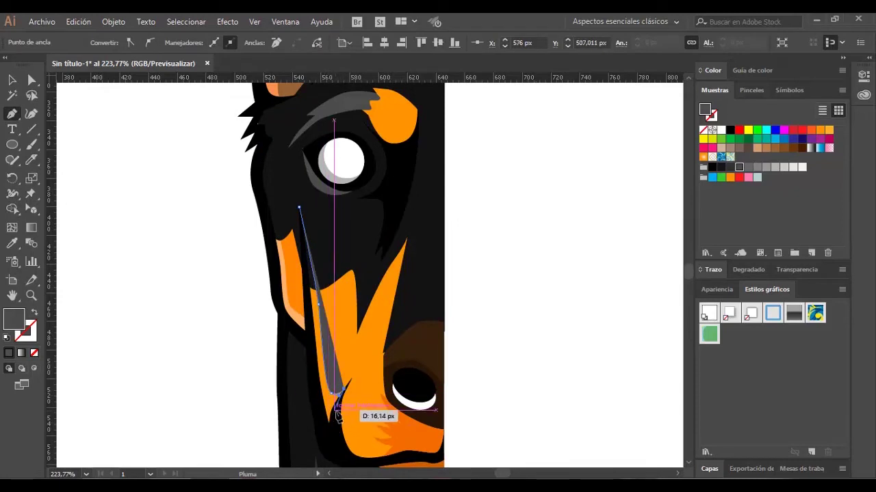
drag(337, 414, 333, 428)
Step: Undo the unwanted large orange shape and check the orange marking beside the nose
key(shift+ctrl+F9)
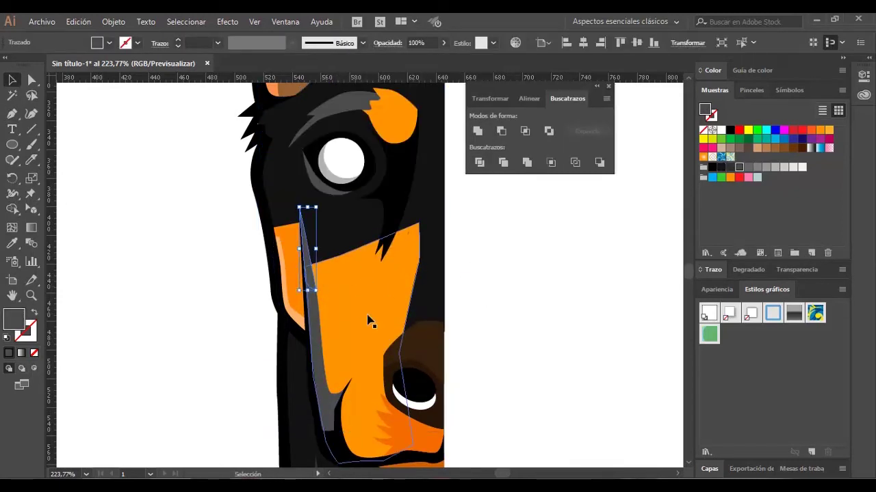
key(ctrl+z)
key(ctrl+z)
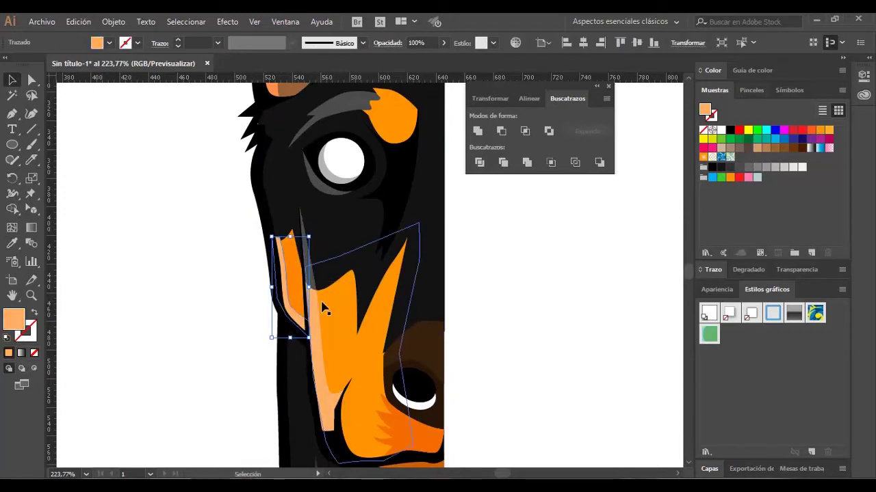
scroll(504, 303, down, 2)
click(328, 274)
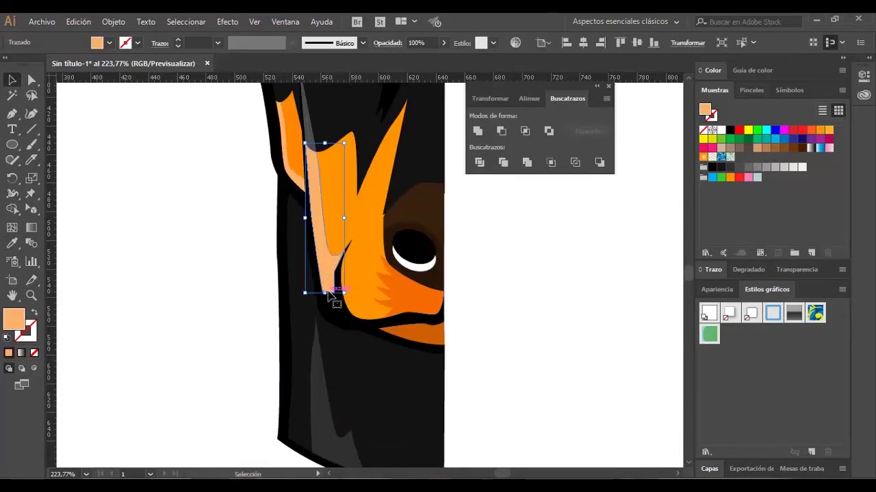
scroll(309, 149, up, 1)
click(563, 286)
scroll(331, 305, right, 3)
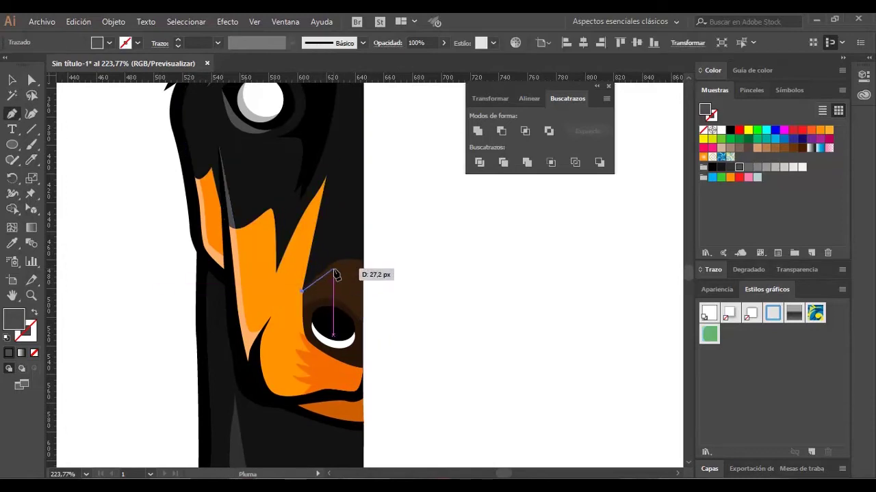
Step: Draw a curved highlight over the nose and fill it light grey
drag(333, 270, 342, 264)
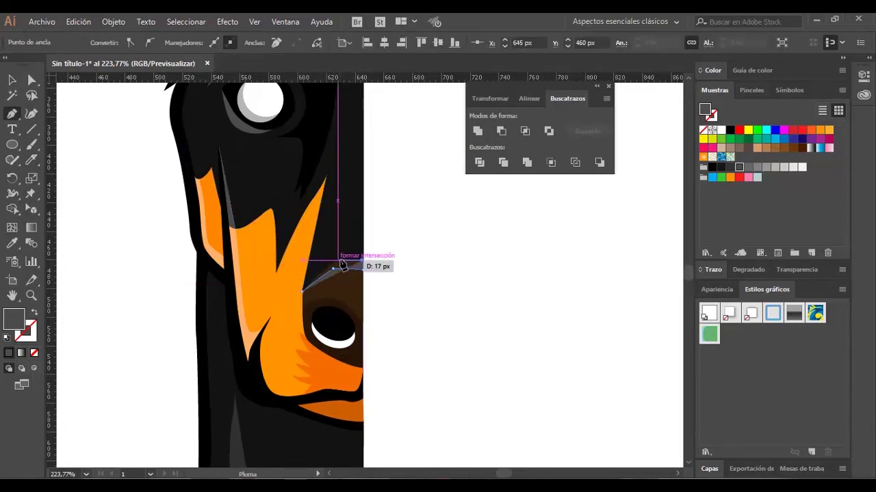
click(525, 162)
click(537, 233)
click(568, 311)
scroll(398, 277, up, 2)
scroll(348, 366, down, 2)
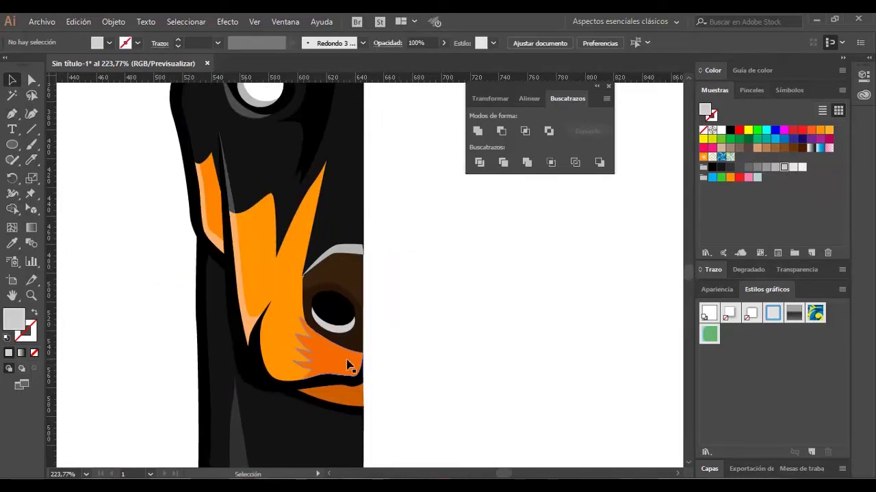
Step: Pen a small curved shape and a muzzle shading strip, sampling dark orange onto the strip
drag(290, 379, 284, 371)
drag(258, 342, 260, 347)
ctrl+click(380, 265)
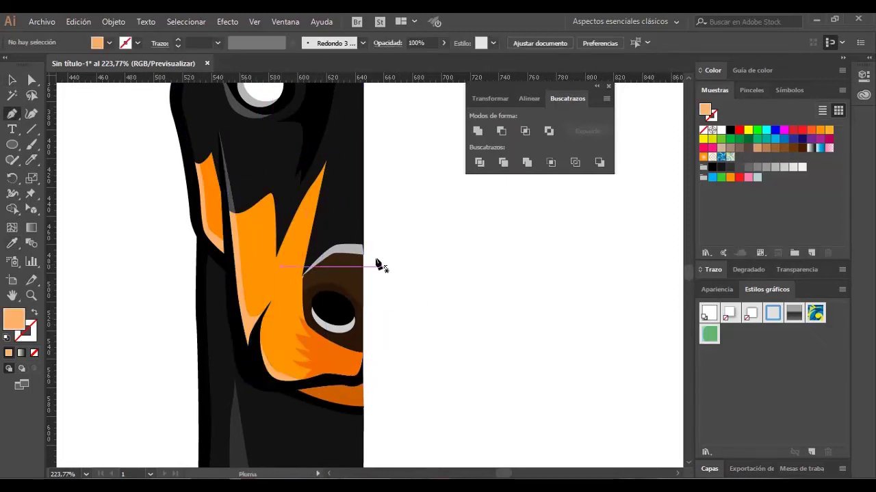
click(308, 221)
click(301, 252)
click(297, 281)
drag(326, 223, 329, 172)
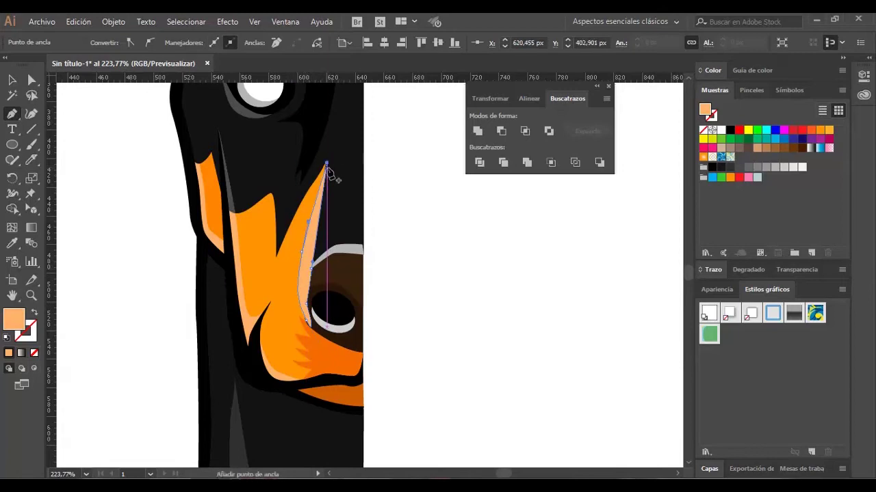
key(i)
click(359, 376)
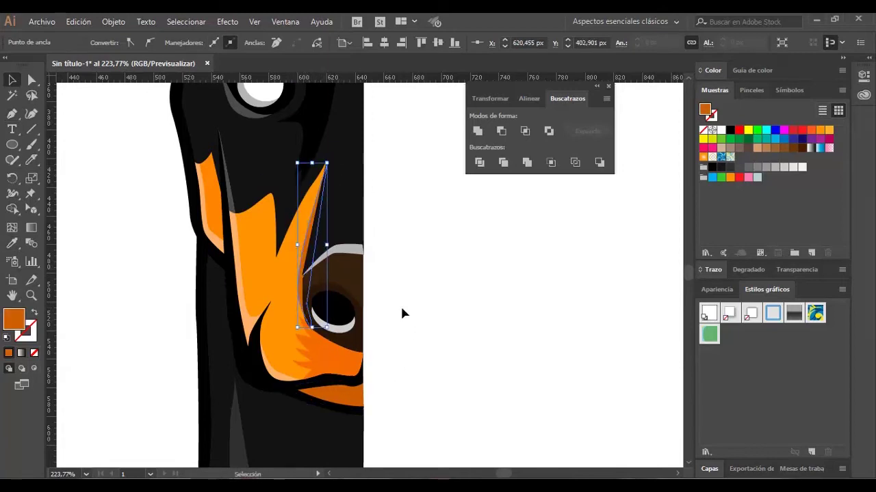
ctrl+click(401, 312)
Step: Draw a curved lip shape under the nose and fill it dark brown
scroll(437, 301, down, 5)
scroll(342, 328, up, 1)
key(p)
drag(312, 320, 367, 319)
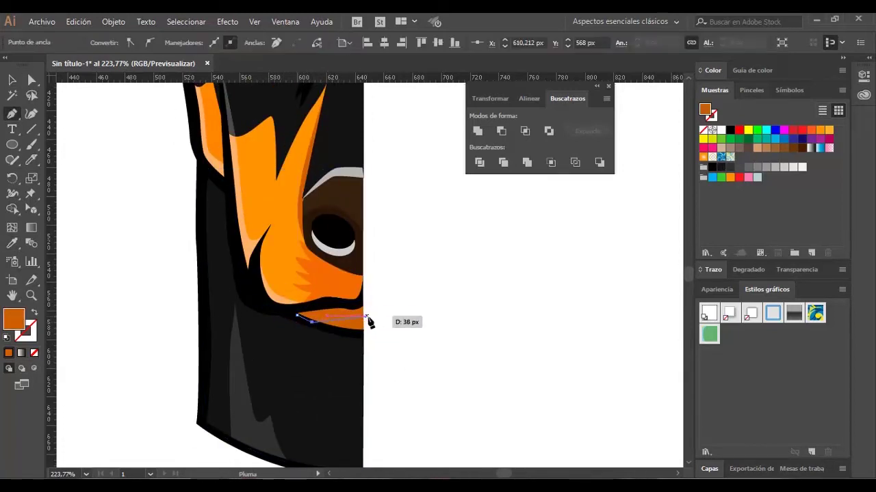
click(298, 316)
double_click(13, 318)
key(Return)
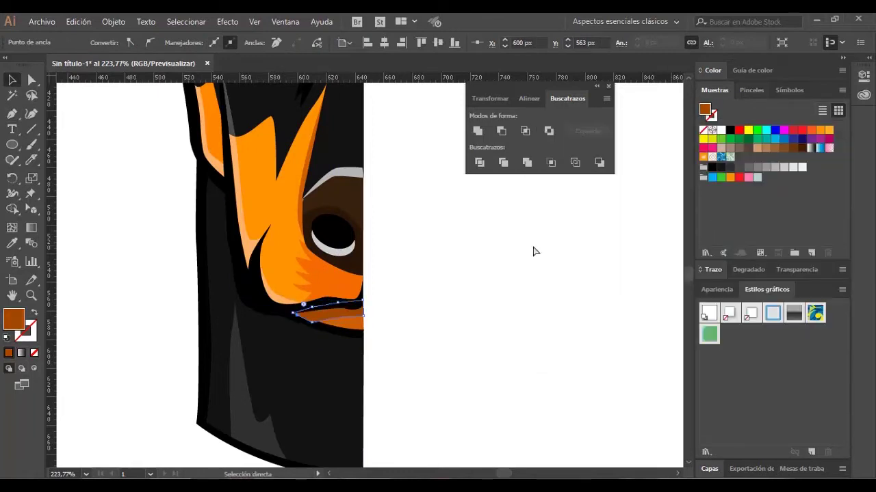
key(v)
click(469, 307)
scroll(469, 306, up, 5)
click(291, 236)
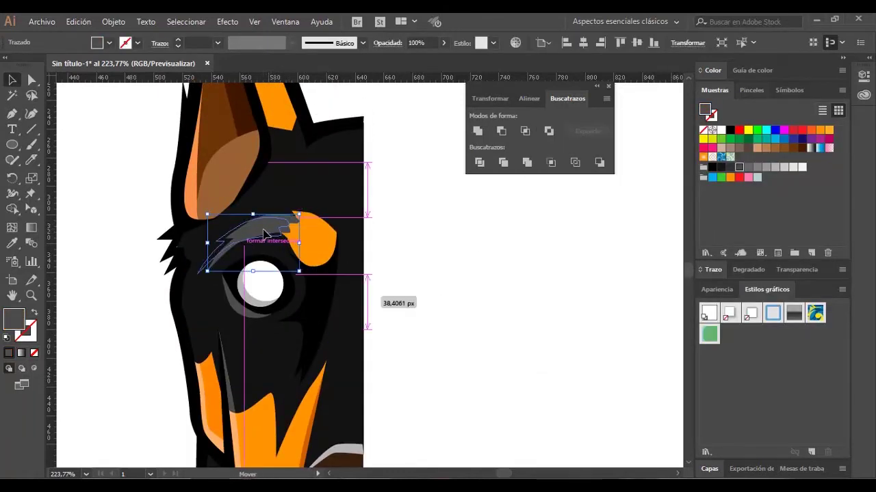
Step: Reshape the eyebrow path, adding a jagged notch to its underside
scroll(277, 219, up, 5)
key(p)
drag(257, 312, 166, 426)
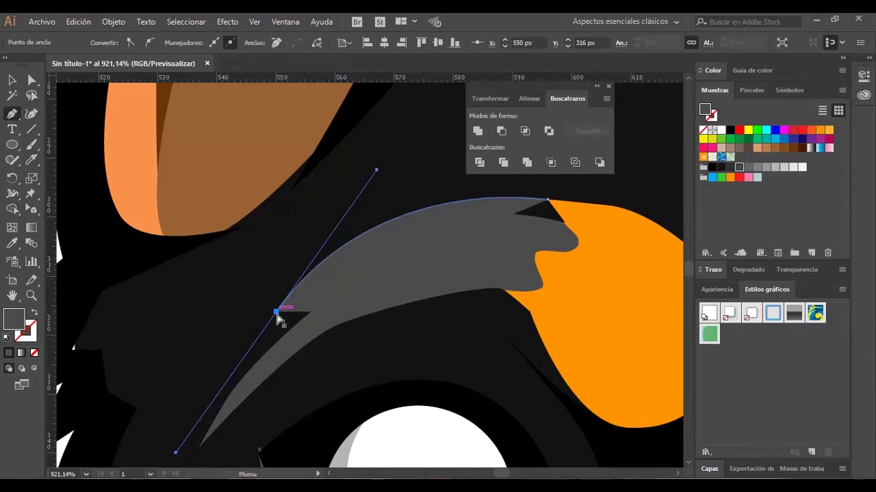
scroll(277, 326, down, 2)
drag(328, 240, 400, 219)
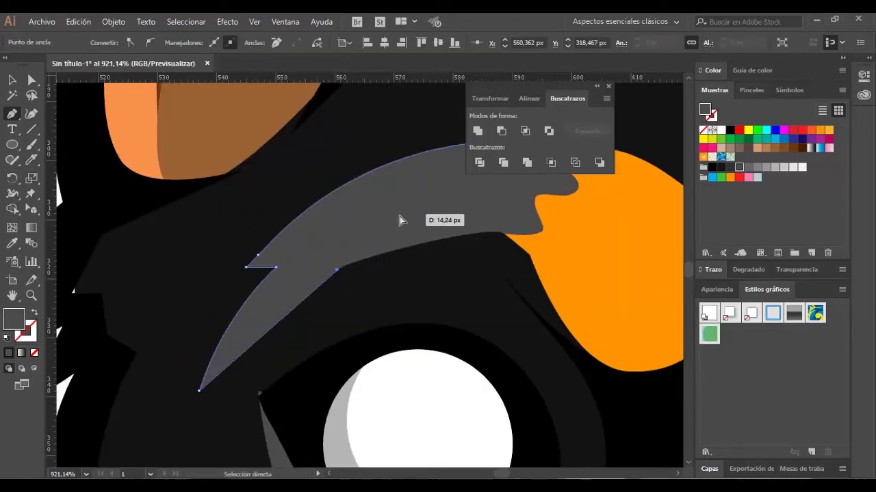
scroll(401, 219, up, 2)
drag(507, 270, 566, 261)
key(ctrl+1)
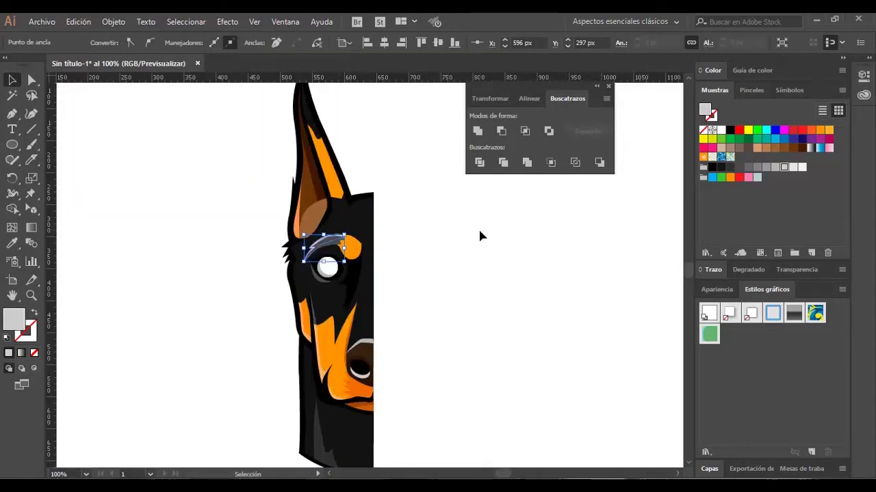
Step: Pen a grey strip curving along the lower jaw
scroll(388, 298, up, 2)
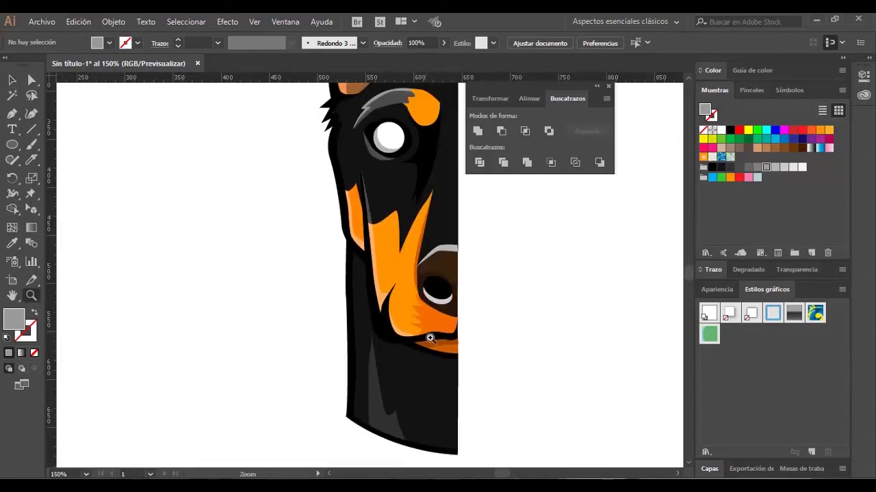
key(p)
click(351, 245)
drag(361, 255, 370, 311)
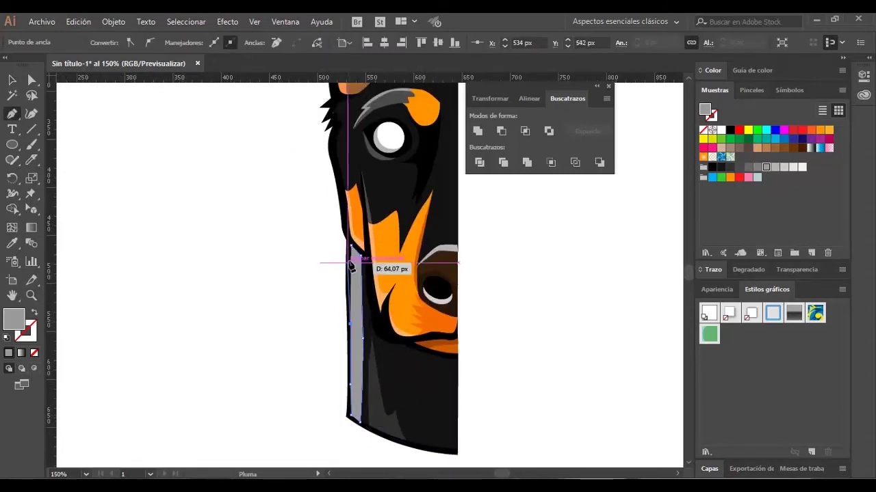
key(v)
click(610, 399)
Step: Move an anchor point on the cheek outline with Direct Selection
scroll(252, 236, up, 3)
scroll(252, 236, right, 3)
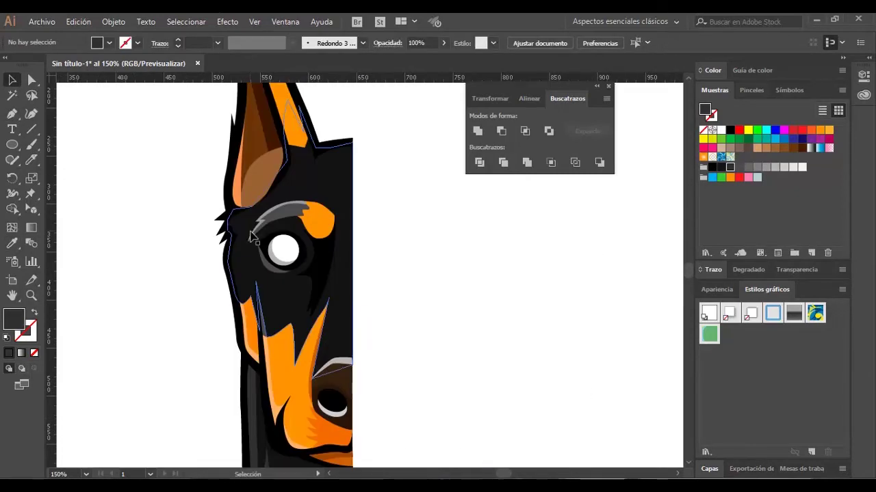
scroll(241, 226, up, 5)
key(a)
drag(387, 286, 389, 272)
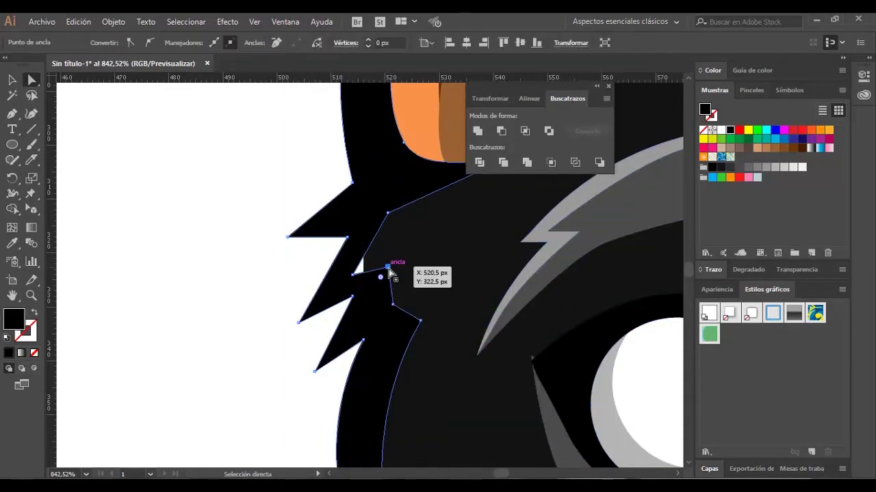
Step: Draw a band down the left side of the head and sample grey onto it
drag(421, 320, 370, 308)
key(p)
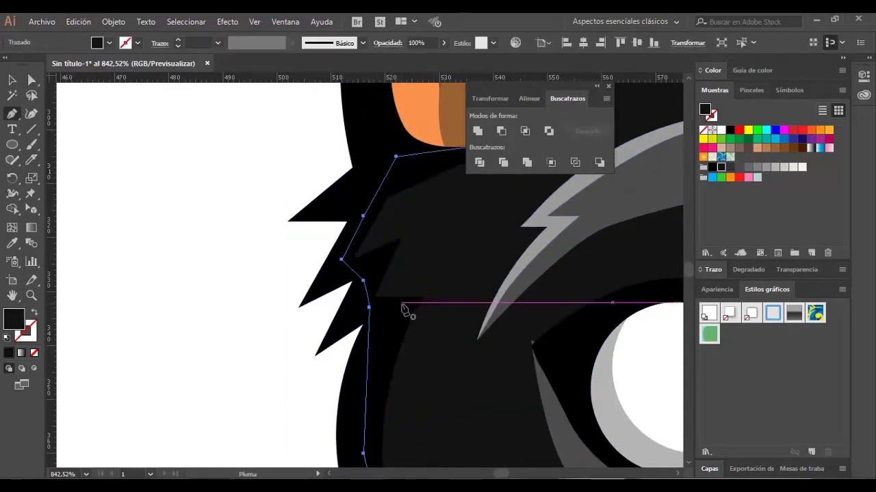
scroll(449, 371, down, 2)
scroll(450, 397, down, 3)
click(417, 385)
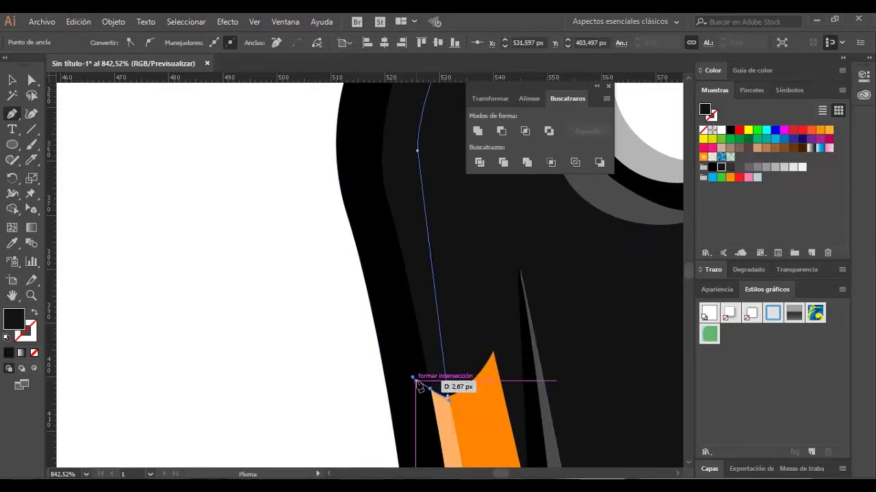
scroll(374, 188, up, 3)
click(479, 239)
key(i)
click(537, 238)
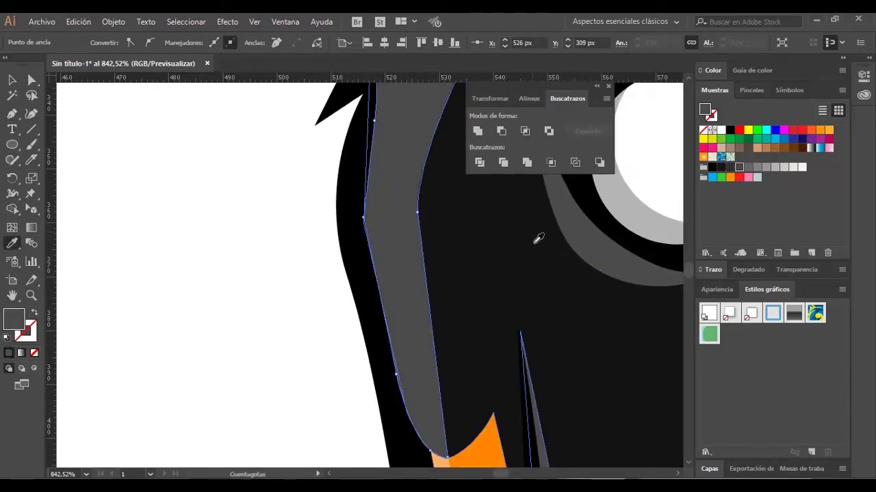
scroll(409, 257, down, 5)
key(v)
scroll(377, 229, up, 4)
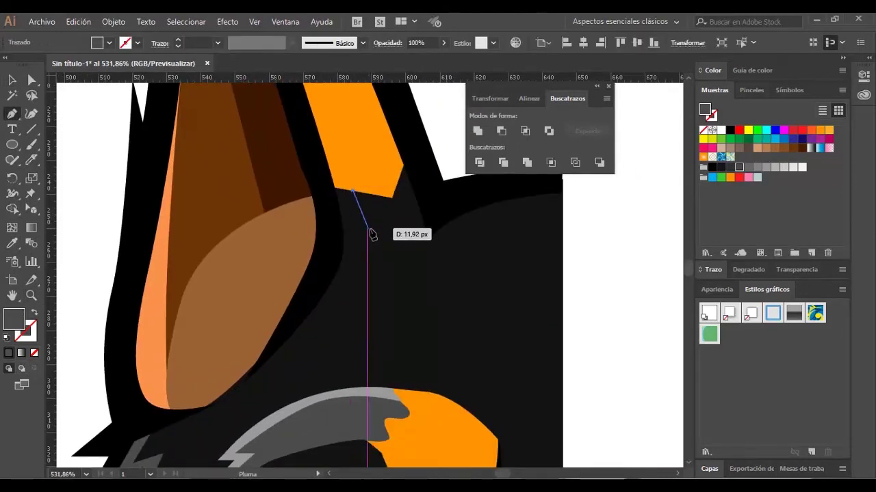
Step: Delete the old orange strip and pen a new strip shape along the ear
click(375, 163)
key(Delete)
key(p)
click(318, 171)
drag(361, 296, 362, 322)
click(301, 401)
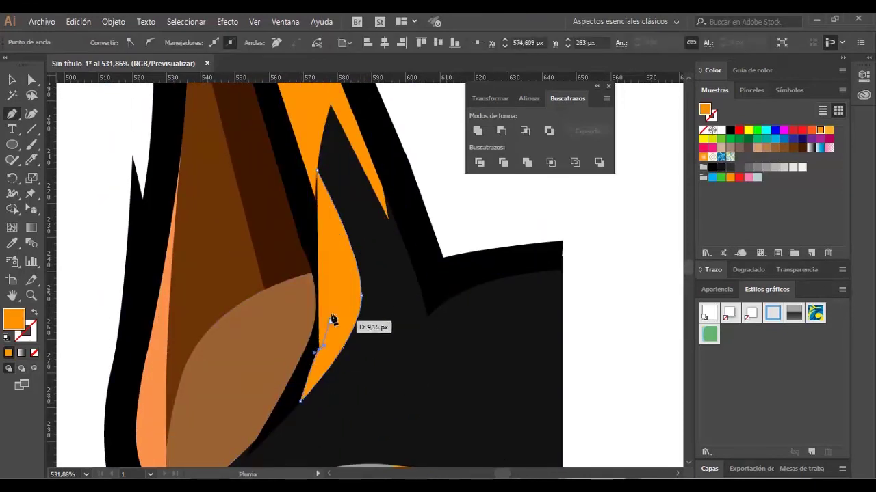
click(318, 172)
key(v)
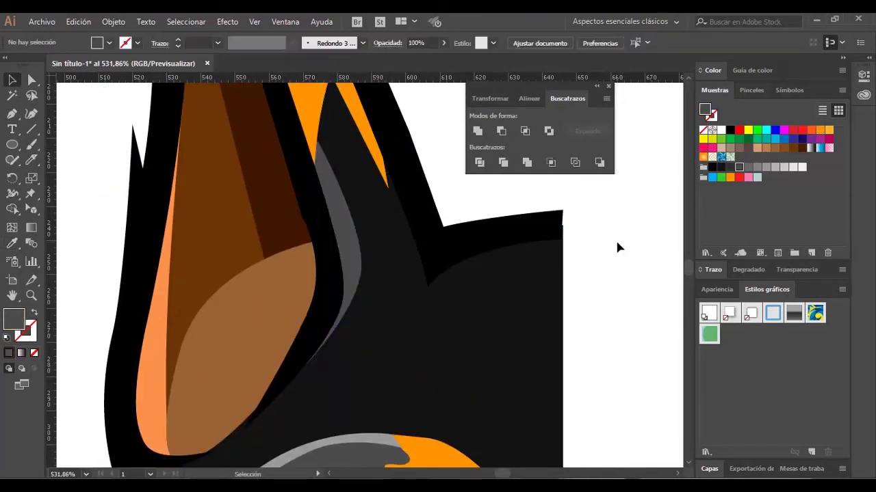
Step: Pen a shape from the ear top downward and fill it light peach via Eyedropper
scroll(411, 273, up, 5)
click(299, 215)
scroll(295, 212, up, 2)
scroll(294, 212, down, 2)
key(p)
drag(208, 109, 232, 132)
drag(316, 400, 315, 433)
click(208, 109)
scroll(274, 274, down, 5)
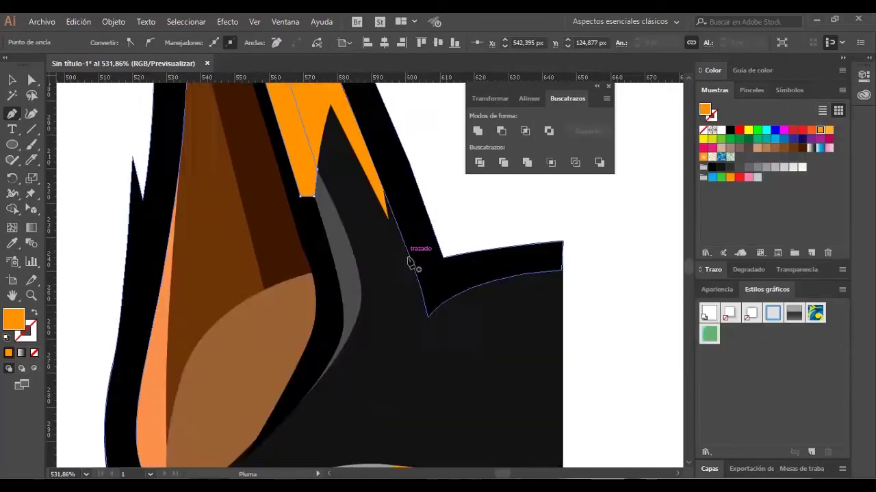
key(i)
click(266, 326)
key(v)
Step: Add a small highlight shape at the ear tip
alt+scroll(361, 244, down, 5)
alt+scroll(484, 269, up, 3)
click(498, 296)
scroll(498, 296, up, 3)
key(p)
click(385, 282)
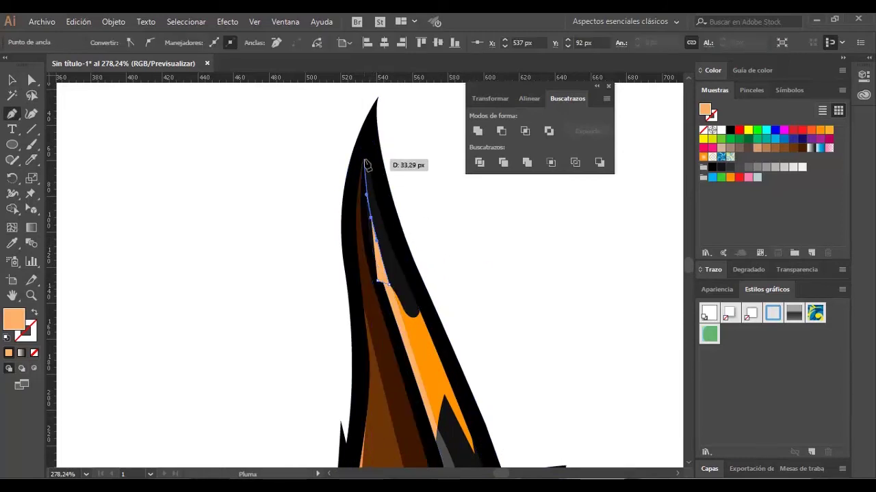
click(380, 282)
scroll(518, 236, down, 2)
click(490, 232)
Step: Draw a curved highlight edge along the top of the head
scroll(513, 234, down, 5)
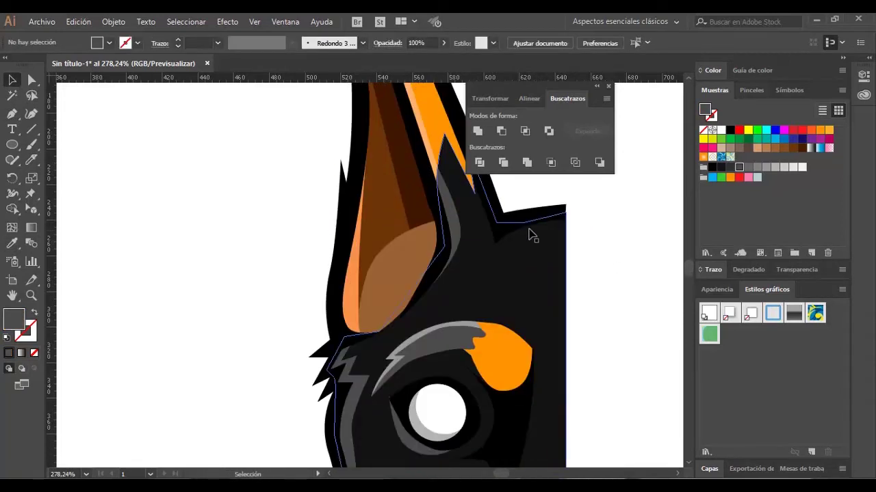
drag(565, 213, 485, 254)
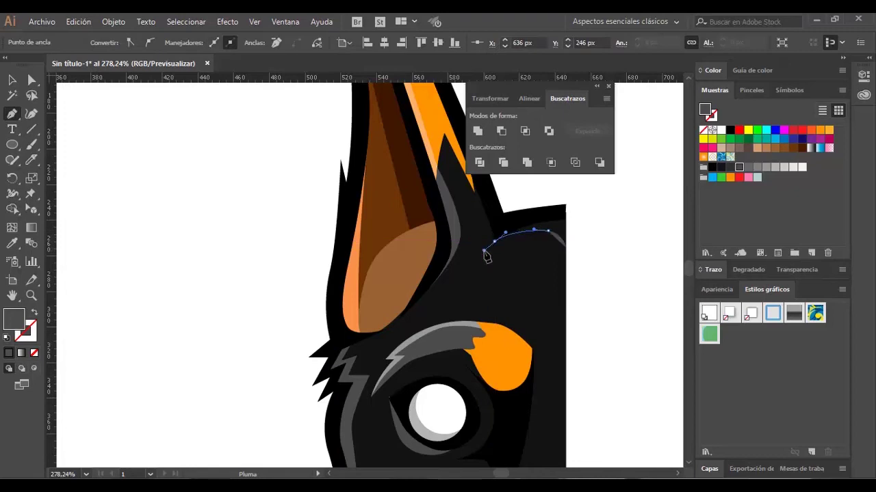
key(z)
alt+click(599, 231)
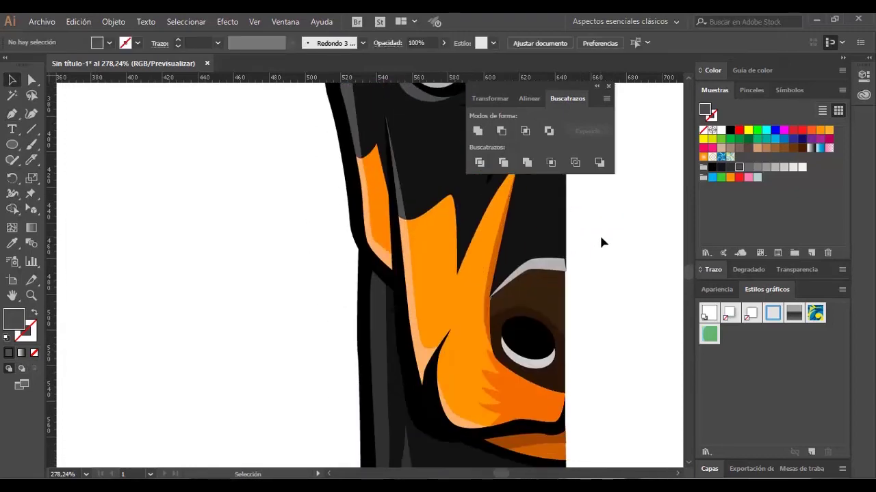
scroll(294, 215, up, 5)
Step: Pen a shading shape along the inner ear and fill it darker brown
key(p)
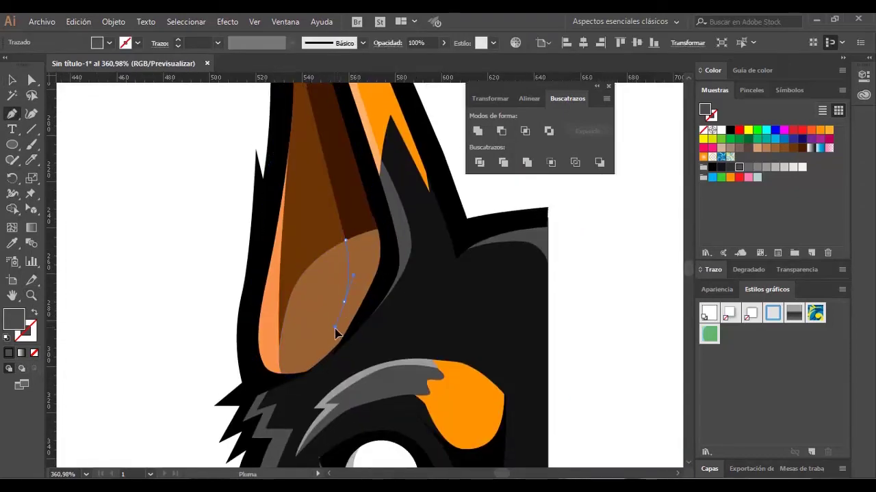
drag(327, 354, 347, 341)
click(362, 301)
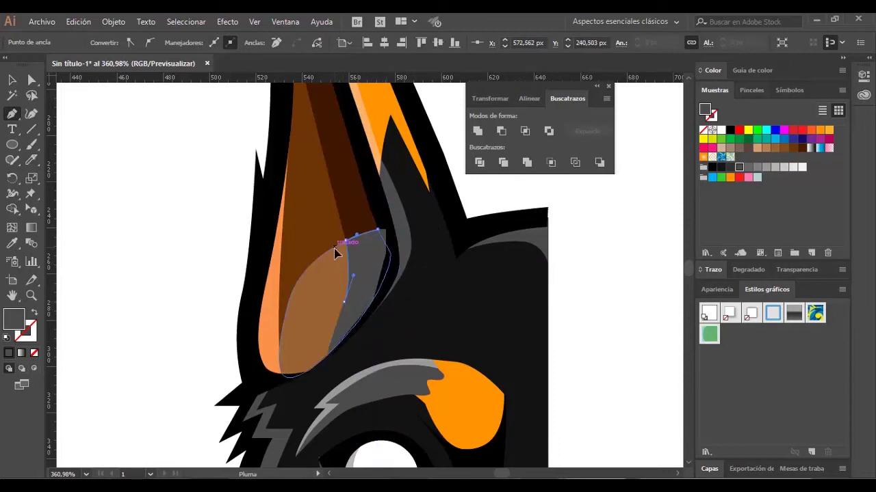
click(346, 240)
key(i)
click(319, 307)
click(787, 149)
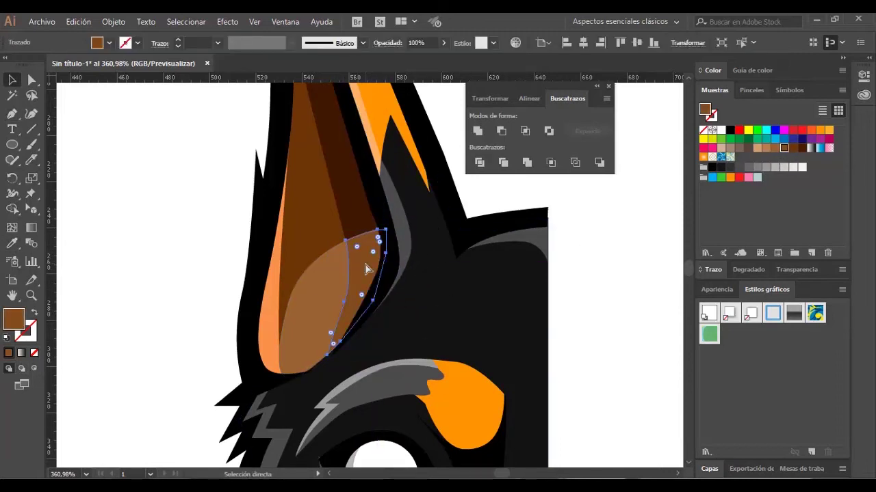
key(ctrl+1)
Step: Pen-draw a thin black accent shape and move it onto the cheek's orange marking
drag(284, 307, 368, 351)
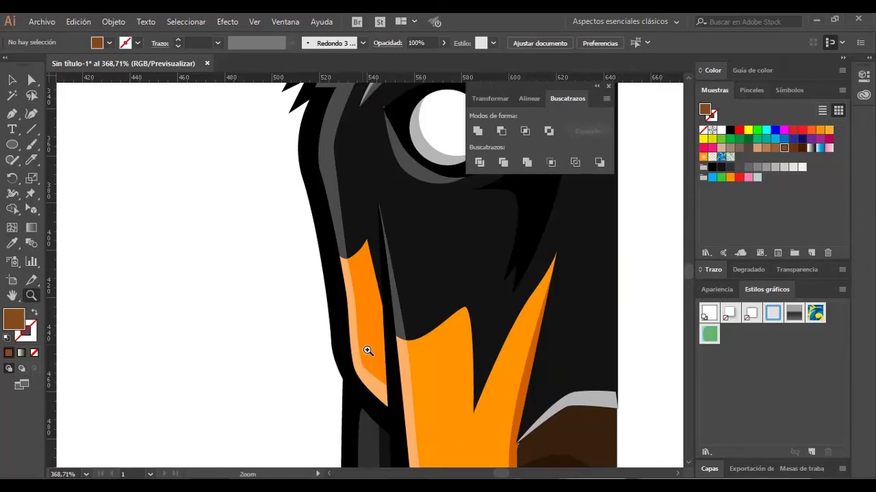
click(378, 201)
click(374, 271)
click(381, 308)
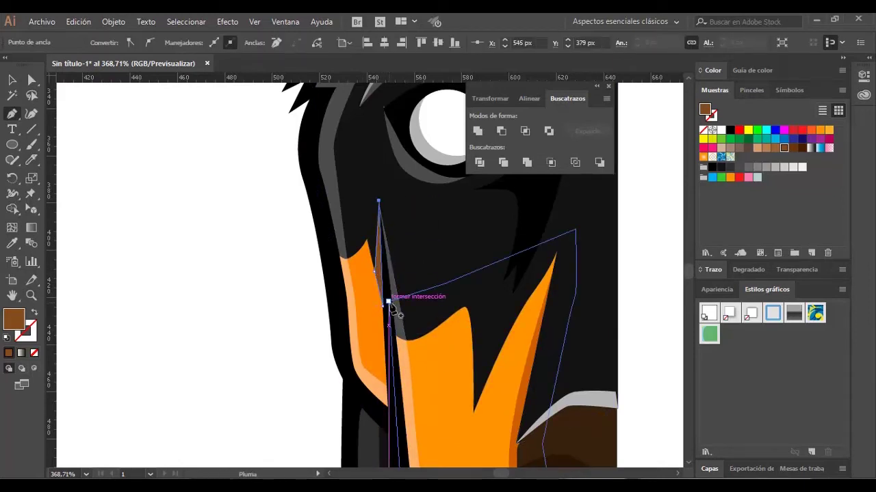
scroll(394, 310, down, 1)
click(379, 170)
double_click(13, 318)
click(850, 168)
key(v)
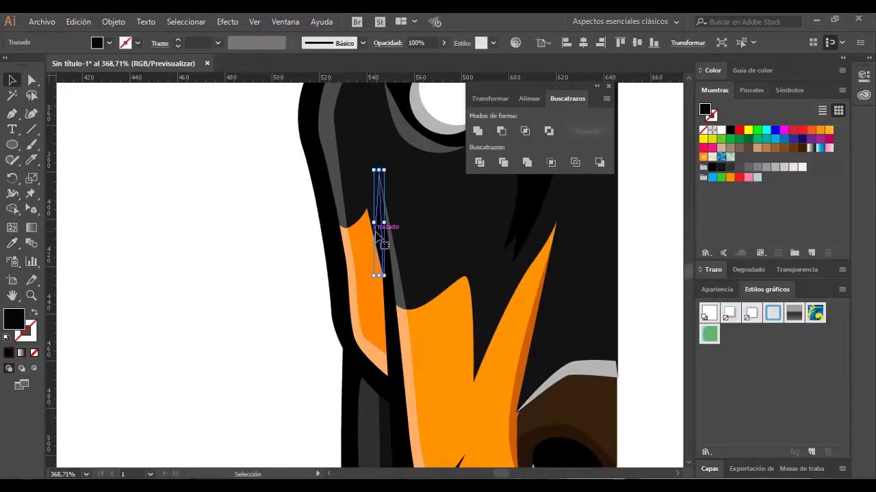
drag(379, 240, 383, 333)
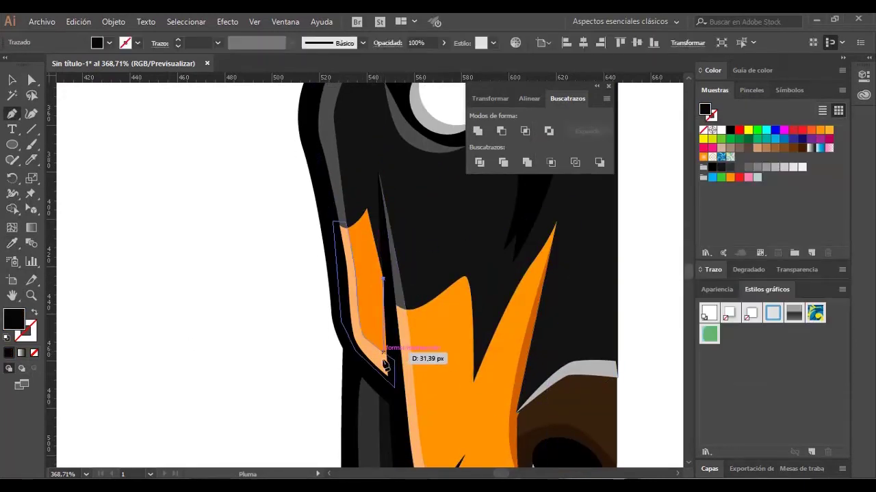
Step: Eyedrop the cheek's orange onto the thin accent shape
click(467, 294)
click(290, 303)
scroll(290, 308, down, 5)
scroll(299, 346, up, 5)
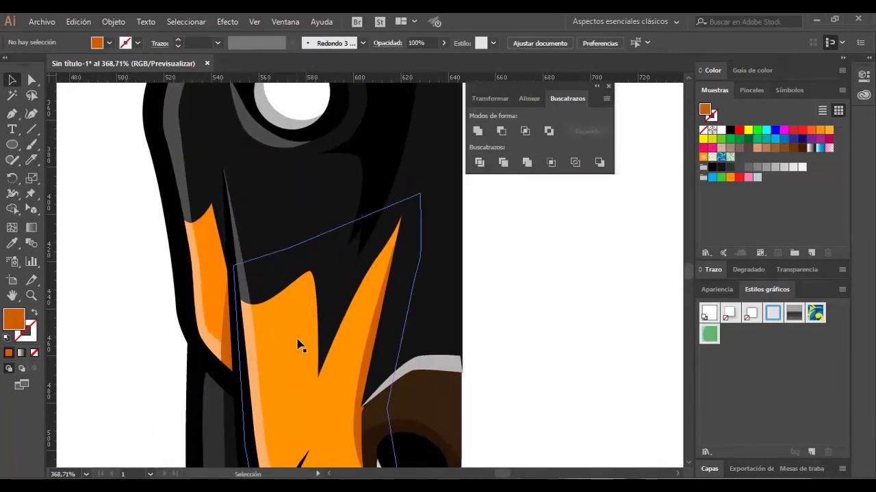
Step: Pen-draw a second small accent shape on the muzzle, then view the whole head
key(p)
click(299, 278)
click(297, 279)
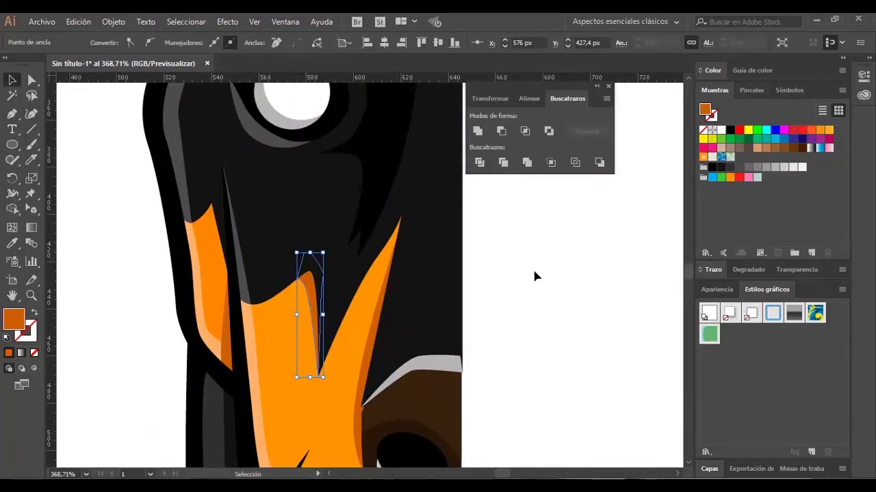
key(z)
alt+click(307, 248)
alt+click(403, 307)
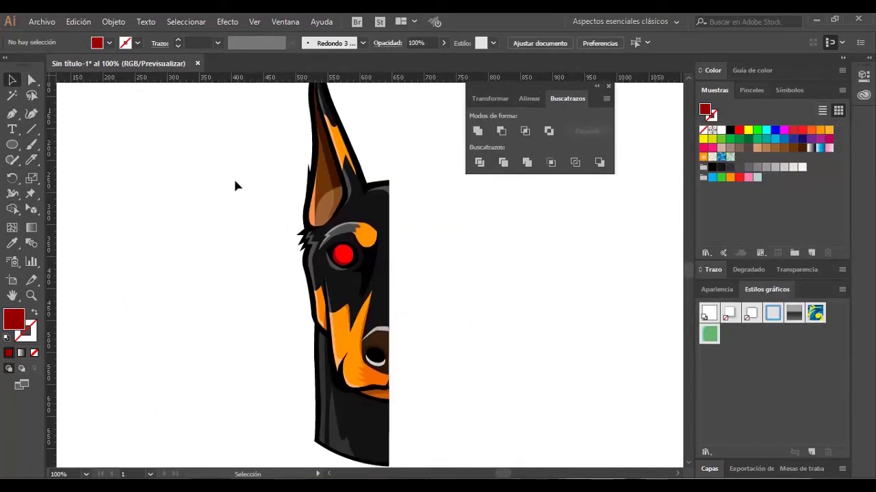
Step: Select the whole half head, reflect a copy, and align it into a full face
drag(233, 177, 421, 440)
right_click(398, 445)
click(556, 399)
drag(342, 244, 420, 244)
click(537, 326)
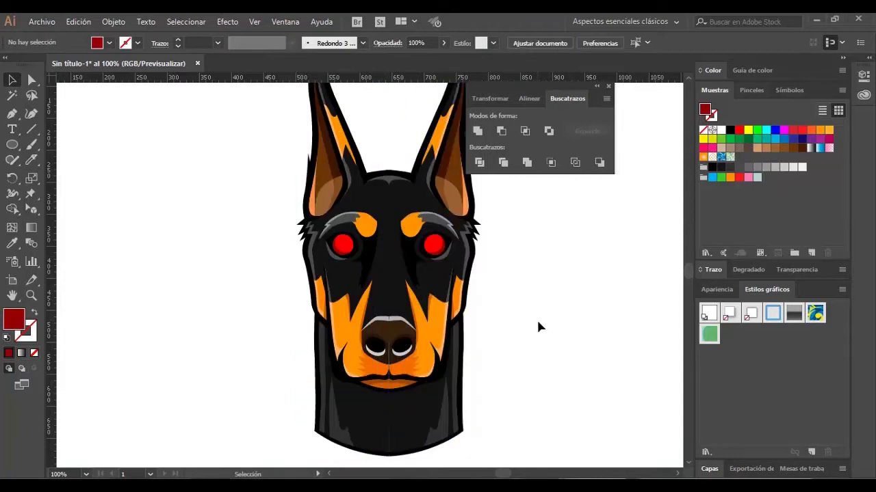
key(z)
drag(442, 350, 308, 274)
Step: Pen-draw a small fur shape below the mouth
key(p)
click(314, 435)
click(388, 433)
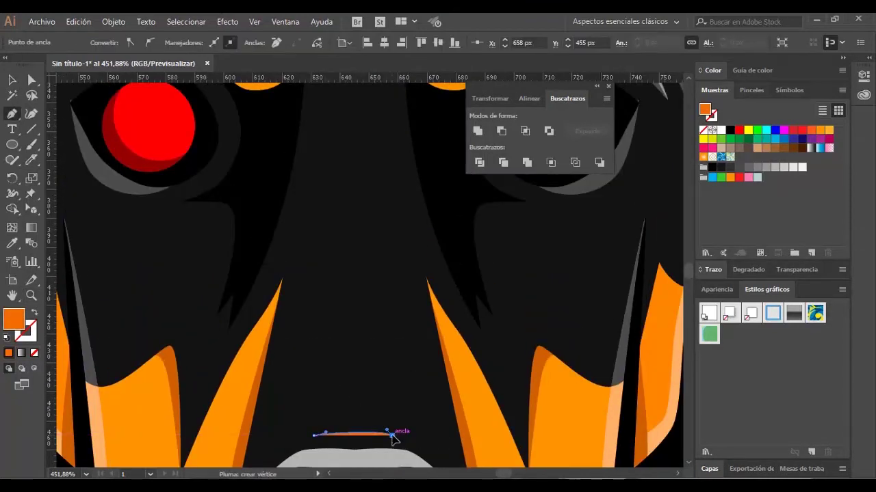
click(315, 434)
key(ctrl+1)
Step: Draw a curved chin fur tuft, reflect a copy and place it beside the original
click(354, 333)
drag(359, 354, 346, 366)
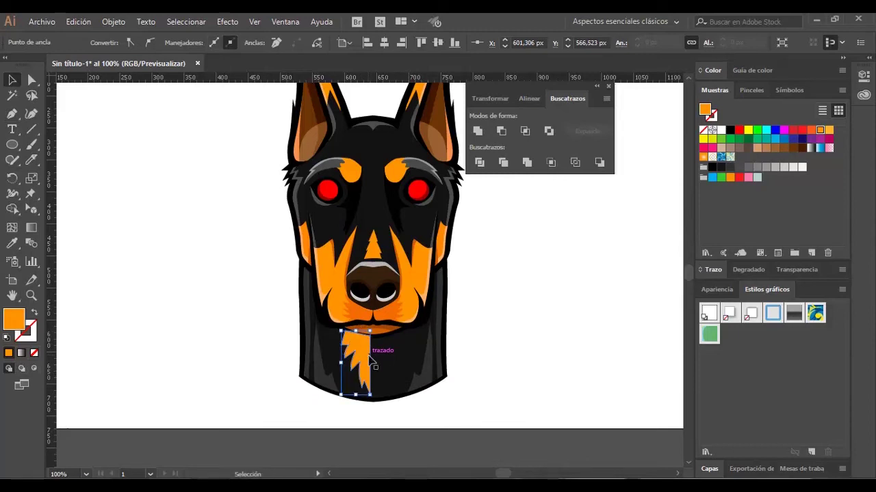
right_click(358, 362)
click(450, 359)
key(Return)
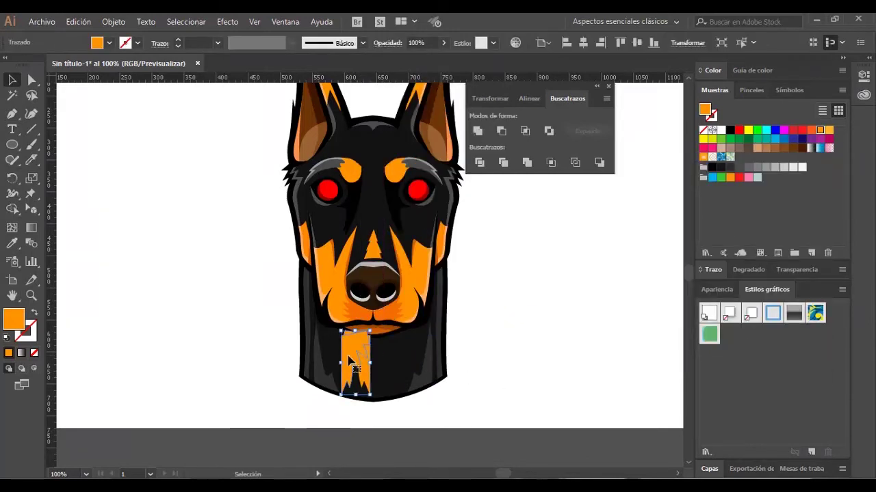
drag(349, 360, 379, 361)
scroll(371, 362, up, 5)
Step: Inspect the whole dog and discard the unwanted forehead triangle path
key(a)
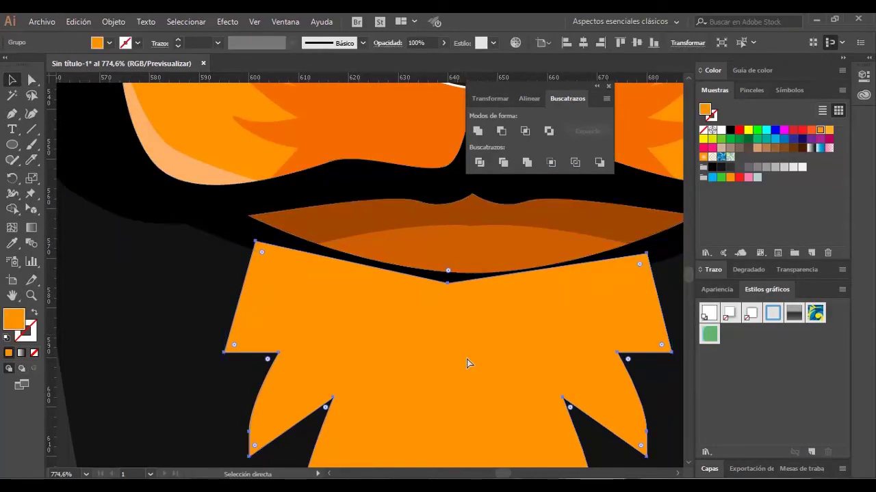
key(ctrl+0)
scroll(409, 298, up, 2)
scroll(256, 377, up, 4)
scroll(547, 363, down, 3)
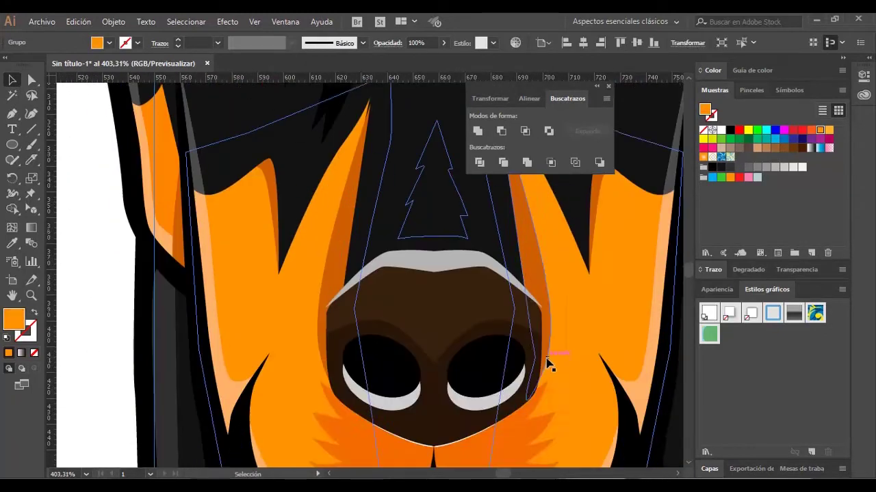
scroll(547, 363, down, 3)
scroll(361, 378, up, 4)
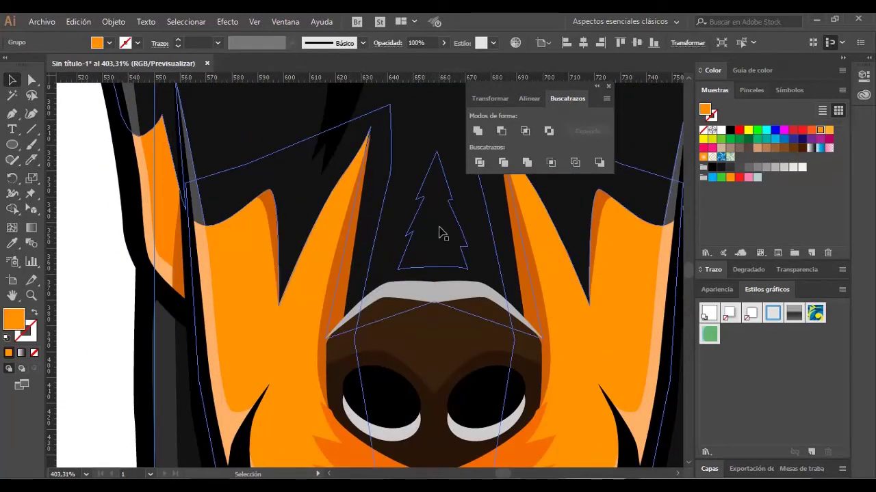
click(437, 152)
key(ctrl+z)
Step: Draw a small orange triangular wedge above the nose
click(431, 271)
drag(389, 272, 392, 275)
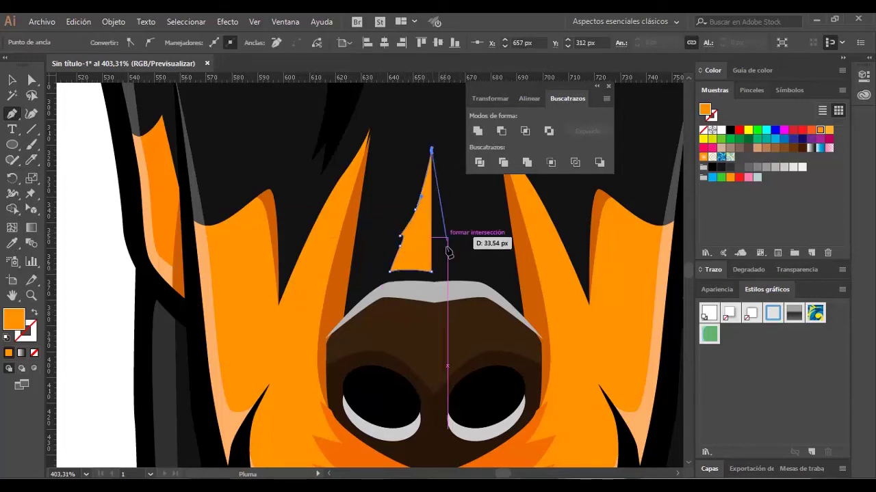
right_click(419, 210)
key(Escape)
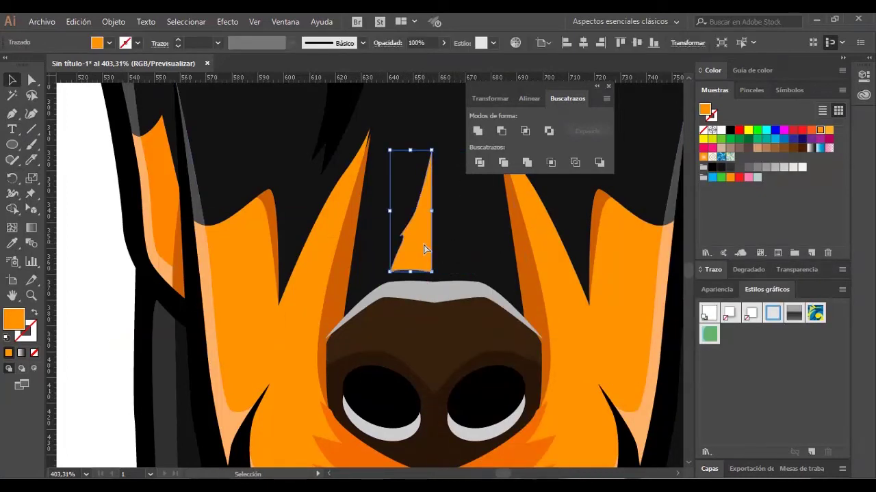
key(ctrl+z)
right_click(419, 210)
key(Escape)
Step: Pen-draw a curved band across the bottom of the neck for the collar
click(496, 290)
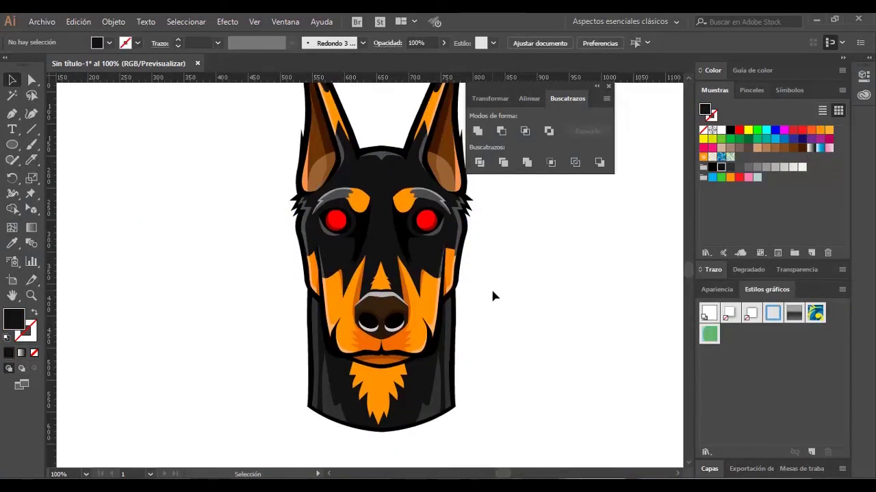
key(z)
drag(490, 288, 552, 376)
click(109, 234)
click(235, 298)
click(424, 318)
click(593, 261)
click(636, 231)
drag(643, 375, 556, 429)
scroll(478, 424, down, 2)
drag(360, 405, 206, 404)
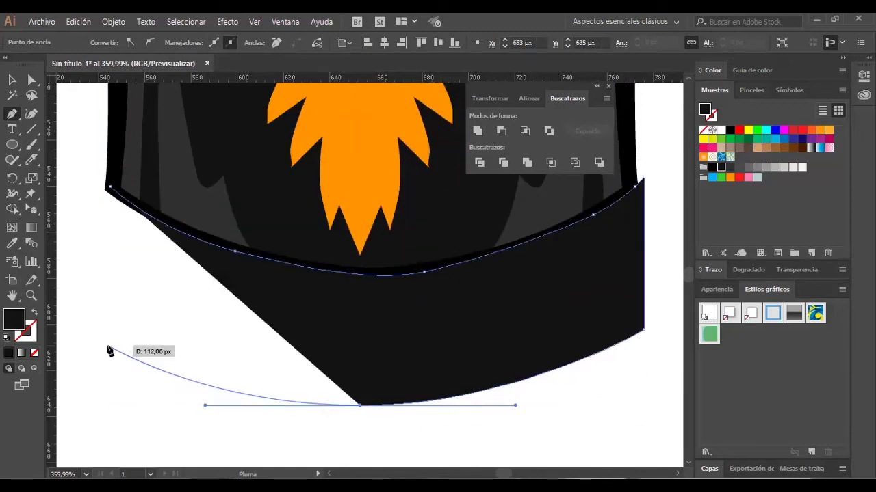
drag(112, 286, 104, 190)
Step: Fill the collar red with a 5 px stroke and expand it into a black outline
key(v)
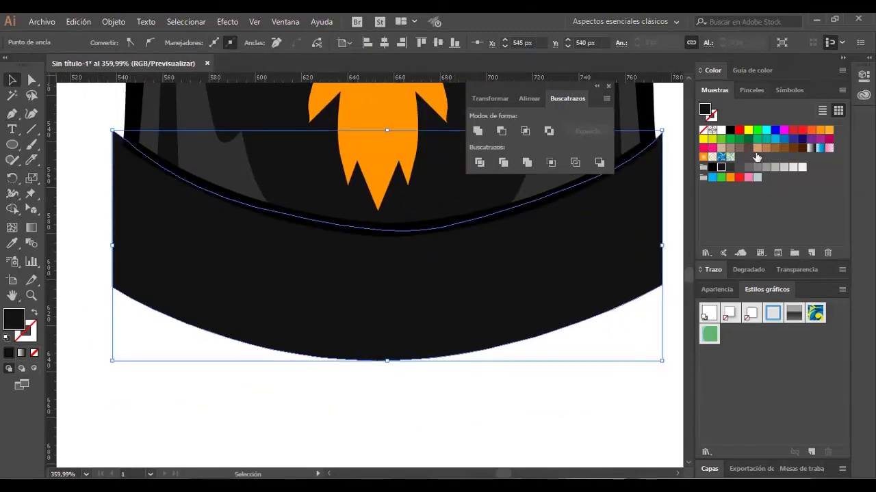
click(738, 130)
click(381, 269)
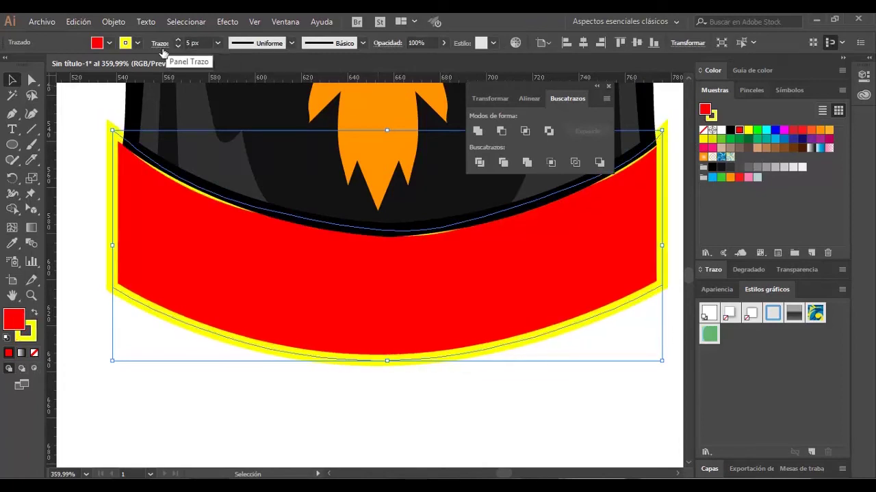
right_click(157, 235)
click(189, 257)
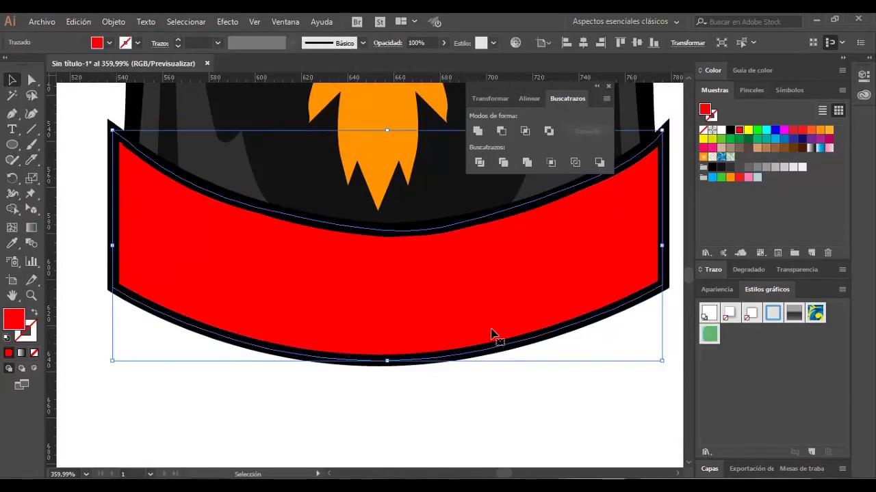
click(674, 128)
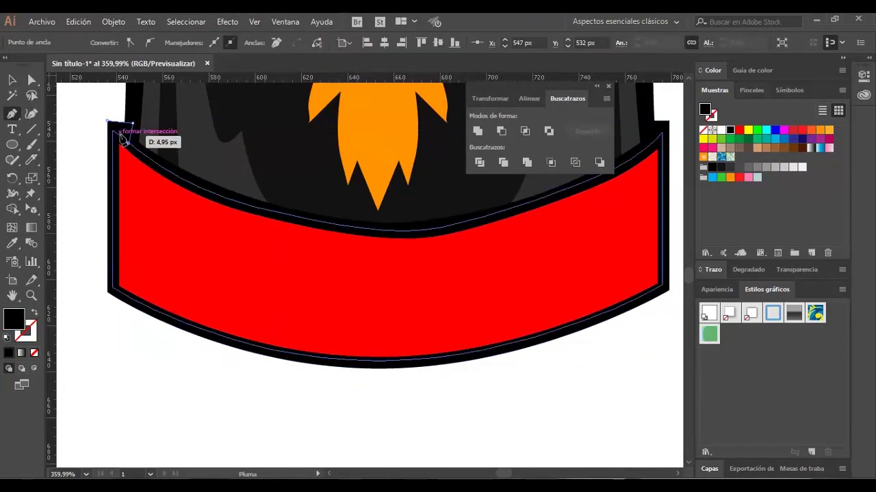
key(ctrl+1)
click(577, 344)
scroll(576, 344, down, 2)
key(ctrl+z)
Step: Change the collar fill to dark brown
click(802, 148)
click(481, 325)
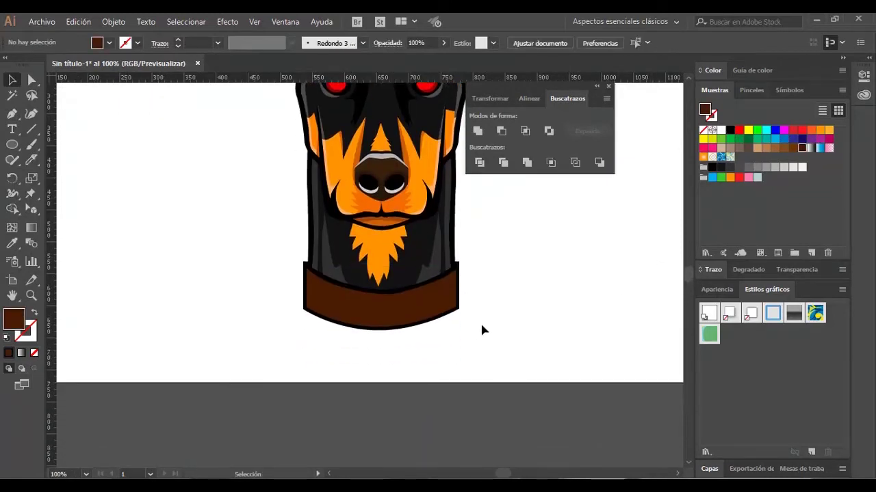
scroll(360, 340, right, 3)
Step: Set the S to an Old English font, outline it, and move it below the collar
text(Lorem)
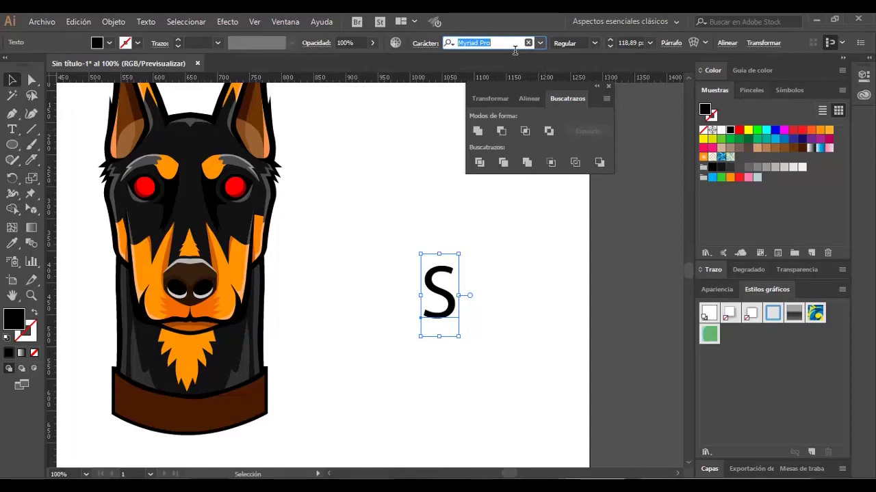
text(Old)
key(Return)
key(ctrl+shift+o)
drag(415, 286, 453, 325)
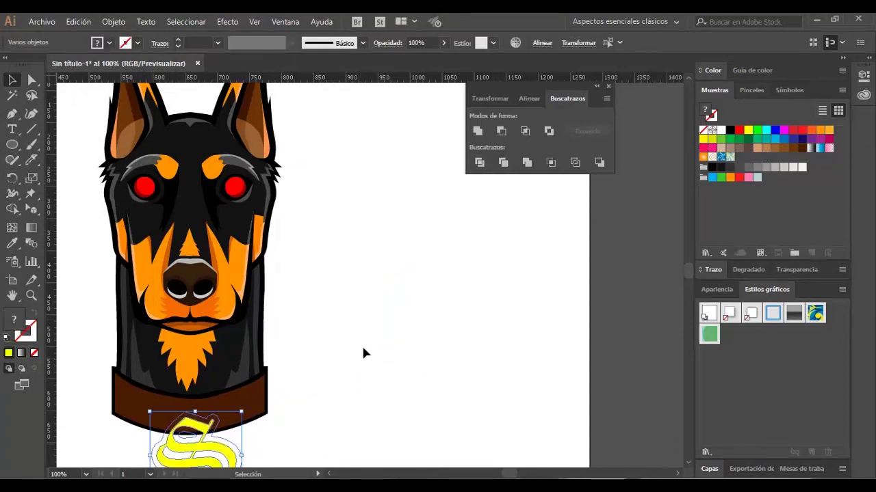
scroll(362, 352, down, 2)
drag(244, 410, 220, 397)
Step: Fill the S letter yellow and zoom in on the collar
click(260, 380)
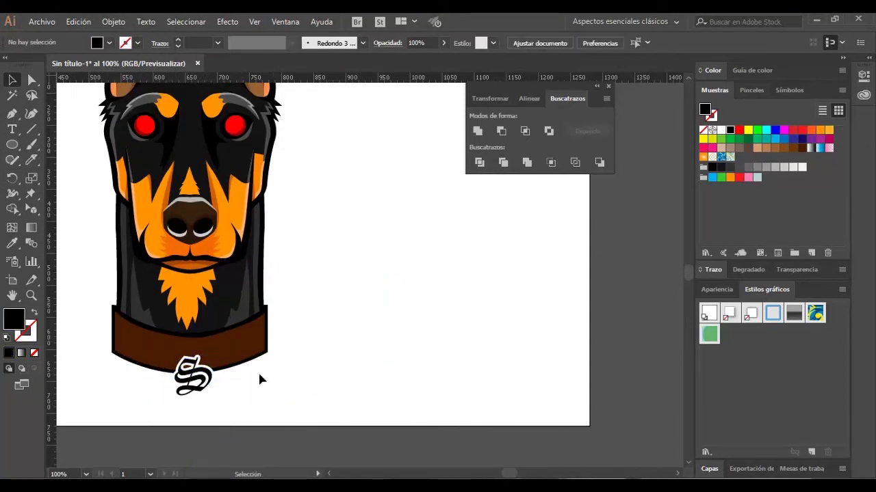
click(194, 375)
click(749, 129)
click(235, 379)
key(z)
drag(236, 379, 270, 304)
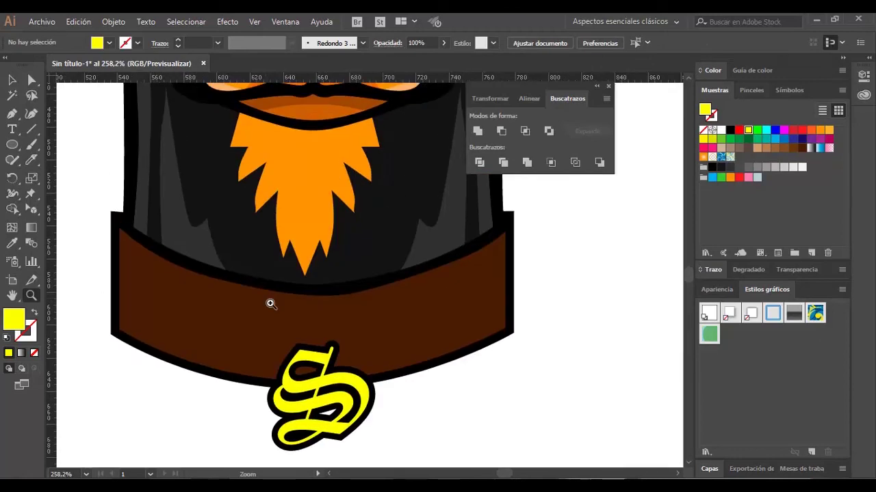
Step: Cut the brown collar into strips and give the right piece a lighter brown
key(v)
click(270, 304)
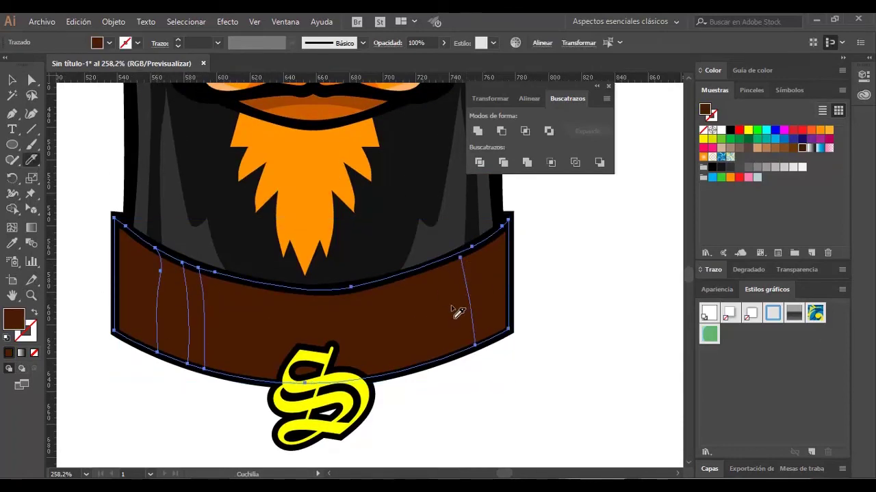
key(ctrl+z)
key(ctrl+z)
key(ctrl+z)
key(ctrl+z)
key(ctrl+z)
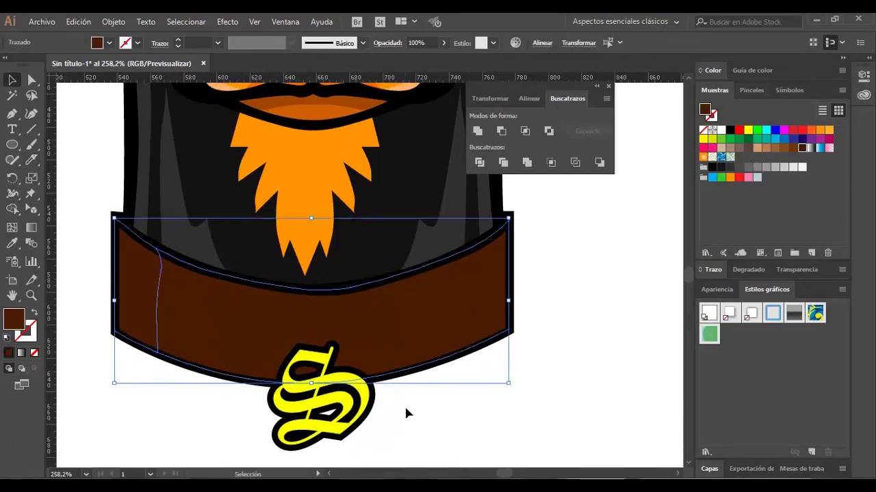
ctrl+click(477, 297)
double_click(14, 319)
click(854, 166)
ctrl+click(328, 321)
Step: Recolour the middle and left collar strips with the same lighter brown
key(i)
click(479, 301)
ctrl+click(152, 308)
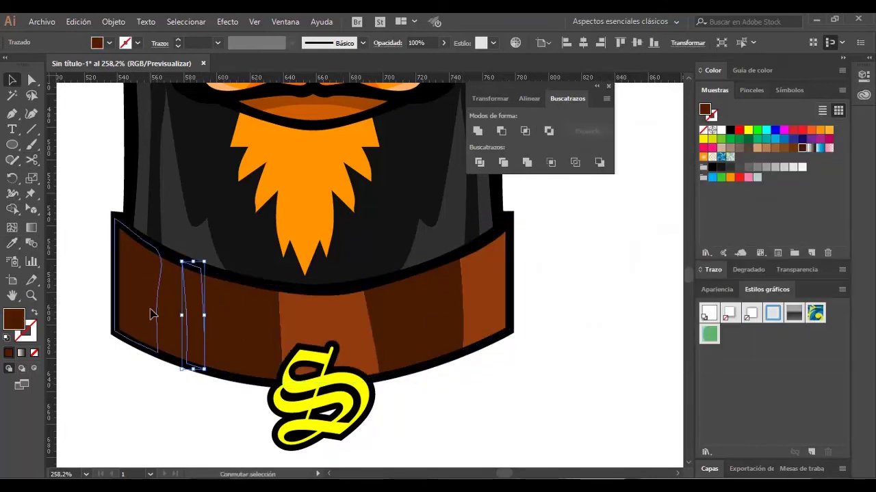
click(479, 301)
key(ctrl+1)
Step: Give the collar a 3 px outline and expand it into a filled shape
key(a)
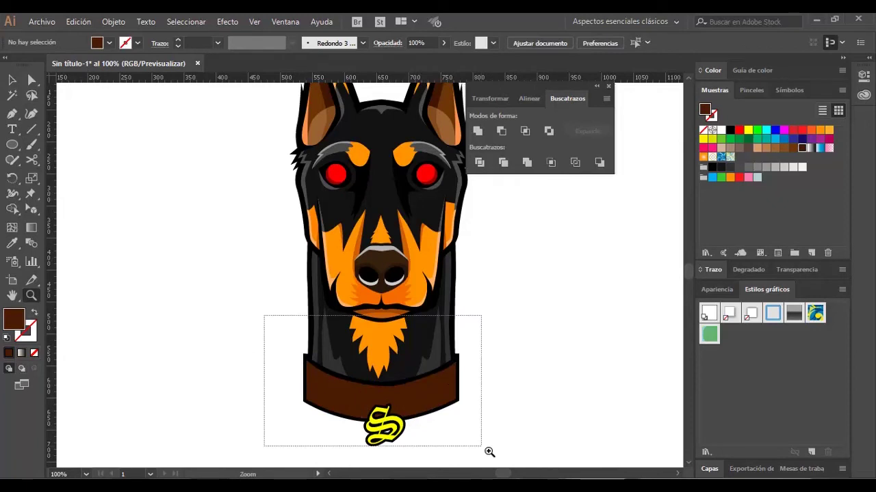
drag(489, 452, 489, 452)
click(514, 365)
click(177, 40)
click(114, 21)
click(137, 179)
click(69, 199)
key(a)
click(162, 205)
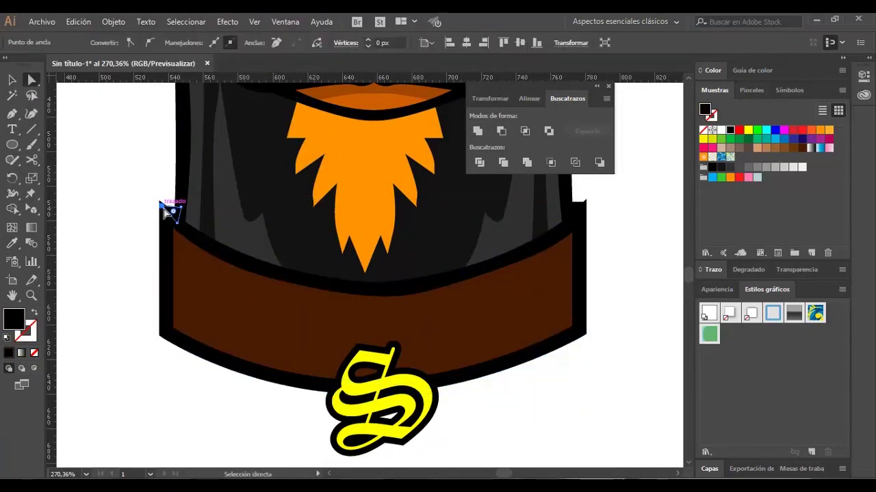
Step: Draw a lighter brown highlight shape along the collar's right side
key(p)
scroll(621, 235, down, 1)
click(578, 193)
click(578, 297)
click(518, 327)
click(533, 291)
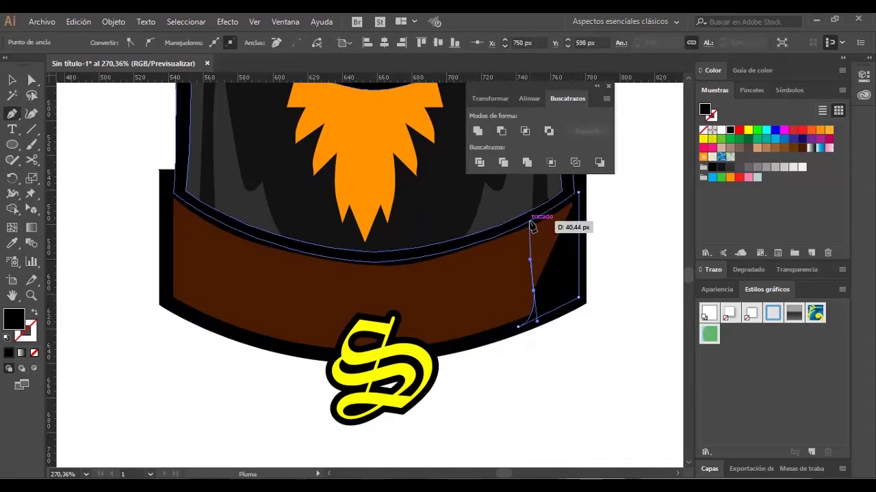
key(i)
click(342, 273)
double_click(14, 318)
click(850, 165)
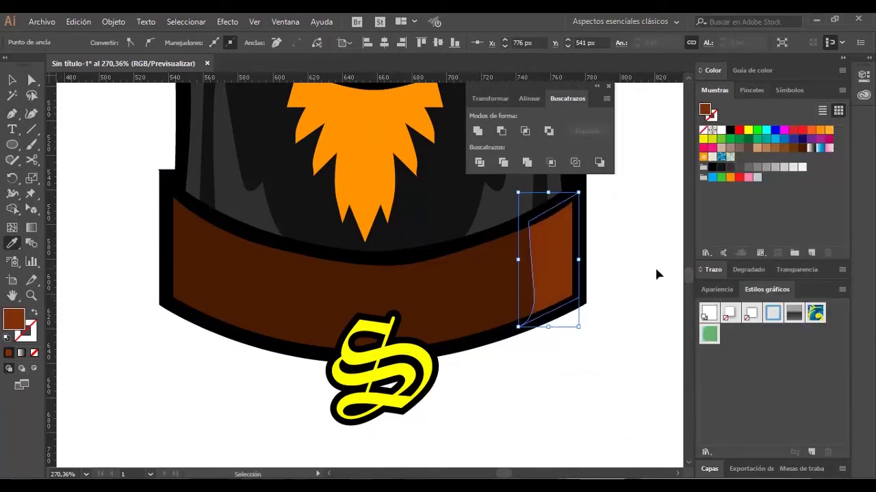
key(ctrl+shift+a)
Step: Draw a matching highlight shape along the collar's left side
key(p)
click(229, 224)
click(229, 327)
click(243, 334)
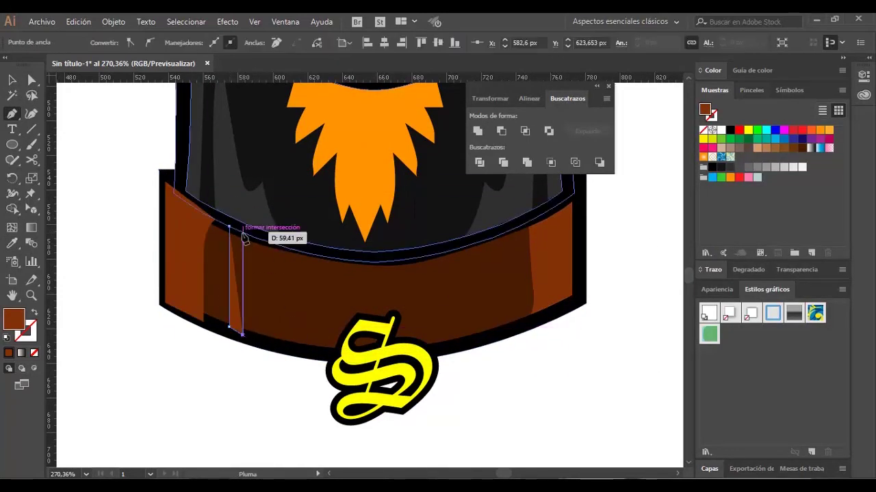
click(229, 225)
key(v)
click(197, 246)
key(ctrl+shift+a)
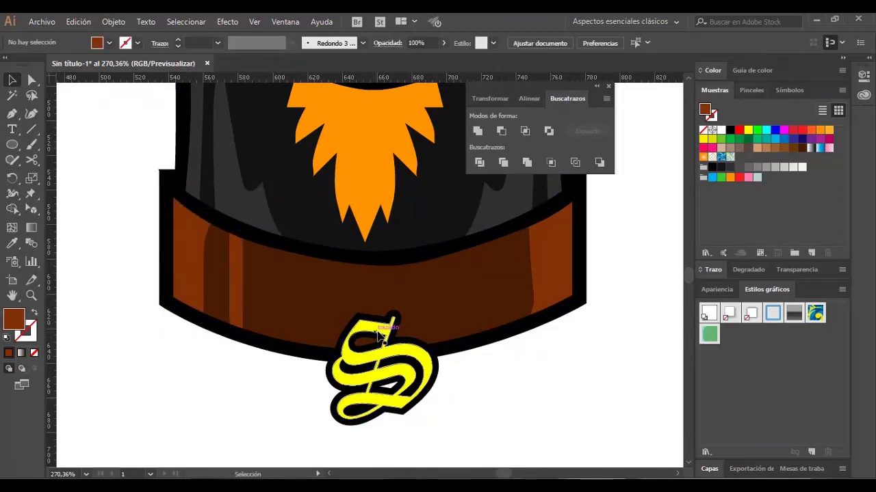
Step: Draw a small outlined ring above the S and group it with the tag
click(383, 370)
key(ctrl+shift+a)
key(l)
drag(347, 294, 372, 317)
key(shift+x)
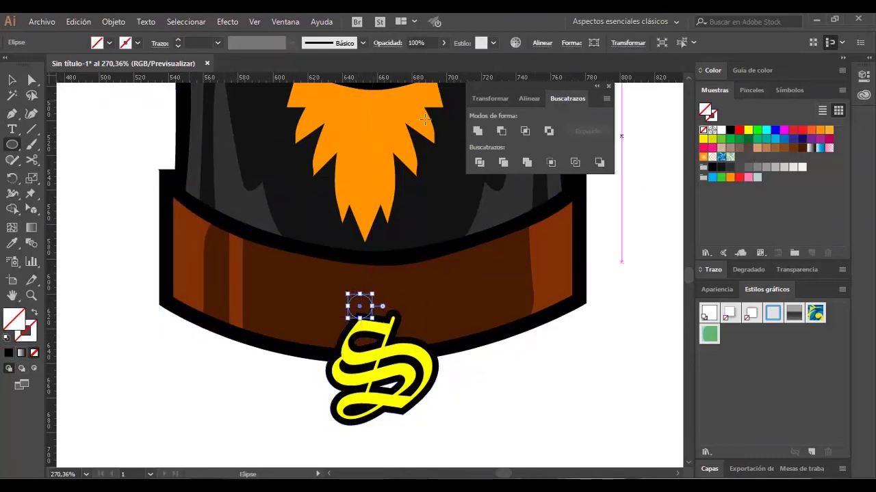
click(102, 43)
click(113, 21)
click(196, 152)
Step: Rotate the S tag slightly counter-clockwise and add a short link inside the ring
click(368, 301)
drag(435, 280, 423, 272)
click(630, 201)
click(366, 311)
key(v)
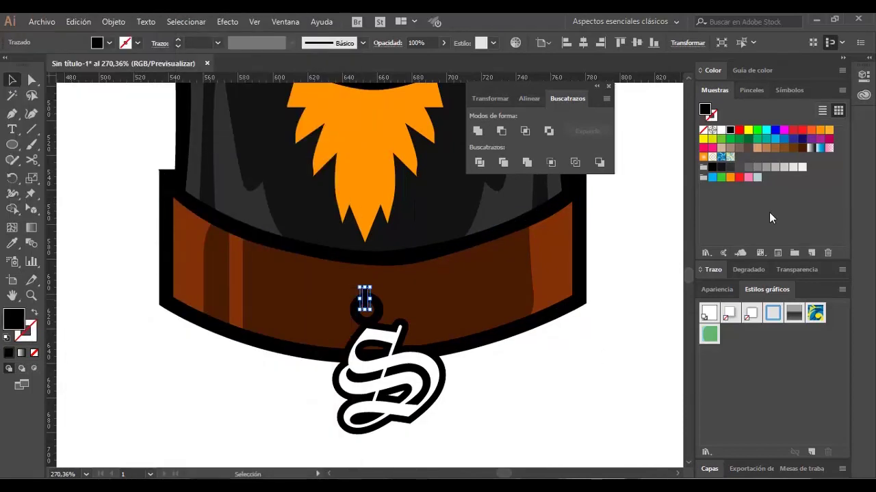
key(ctrl+1)
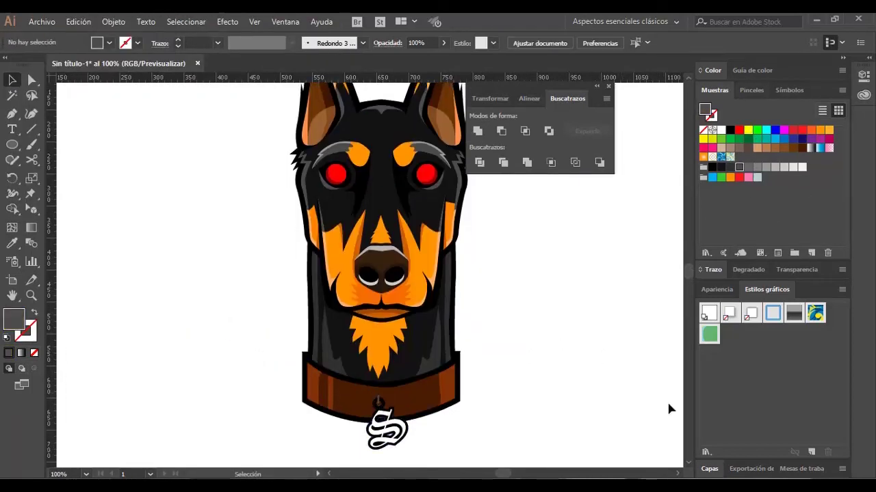
Step: Add a black rectangle covering the artboard, sent behind the artwork
key(ctrl+minus)
key(ctrl+minus)
key(ctrl+a)
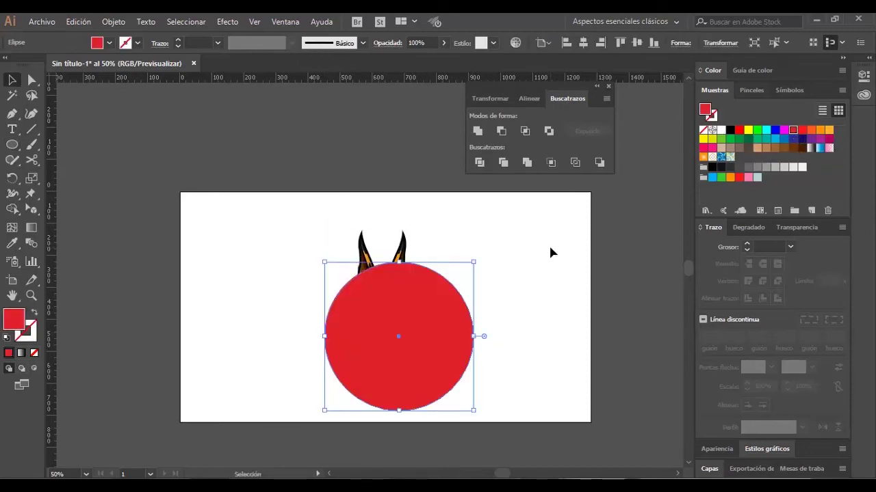
key(m)
drag(181, 194, 590, 422)
key(ctrl+shift+bracketleft)
click(730, 130)
Step: Enlarge the red circle behind the head and centre a second matching circle over it
drag(449, 313, 453, 287)
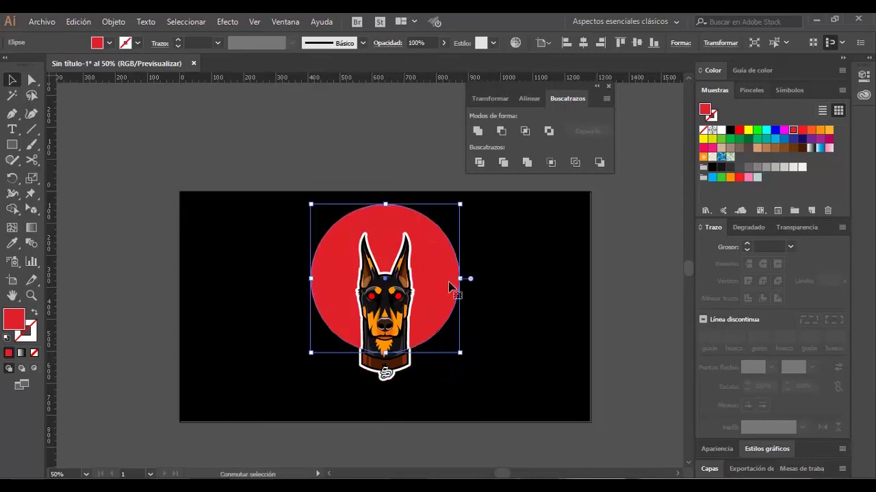
drag(465, 357, 485, 376)
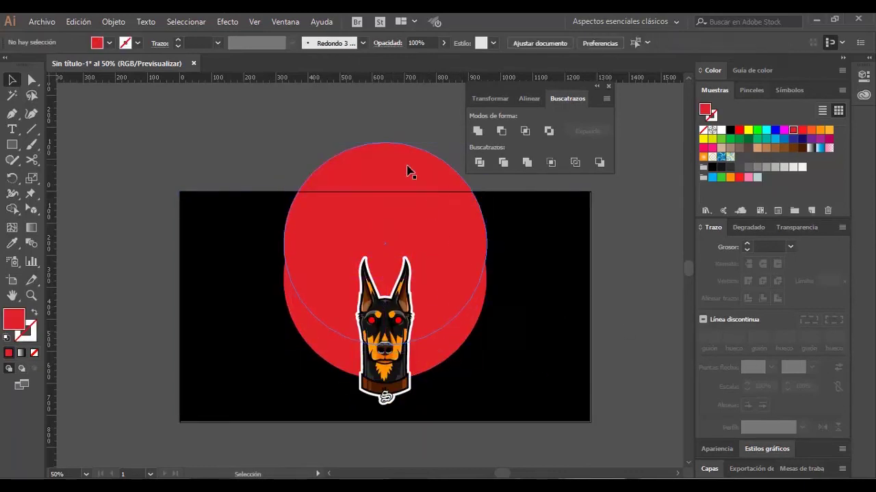
scroll(490, 201, up, 2)
drag(491, 202, 484, 216)
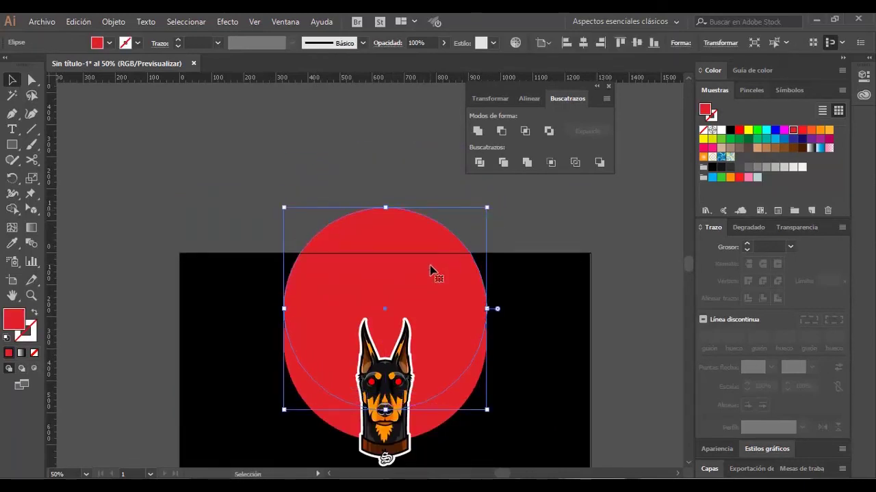
drag(398, 269, 401, 254)
click(790, 43)
click(542, 43)
Step: Remove the inner overlap with Shape Builder to leave a crescent
key(shift+m)
alt+click(383, 277)
scroll(384, 277, down, 2)
Step: Select only the dog head and scale it up over the crescent
key(v)
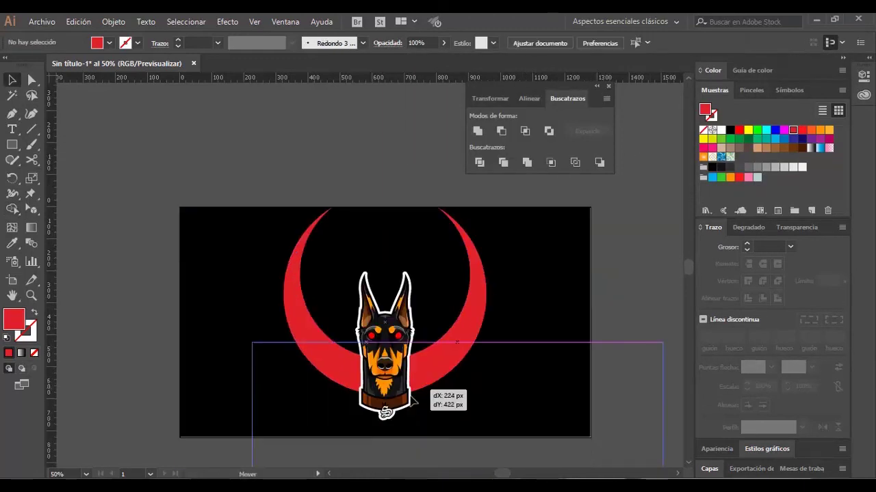
drag(657, 465, 442, 377)
shift+click(494, 199)
shift+click(472, 288)
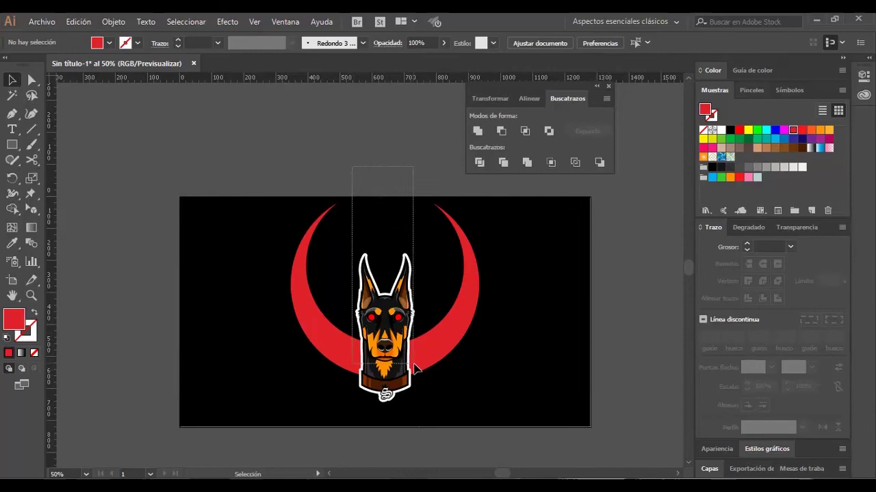
scroll(424, 238, up, 2)
drag(423, 238, 361, 411)
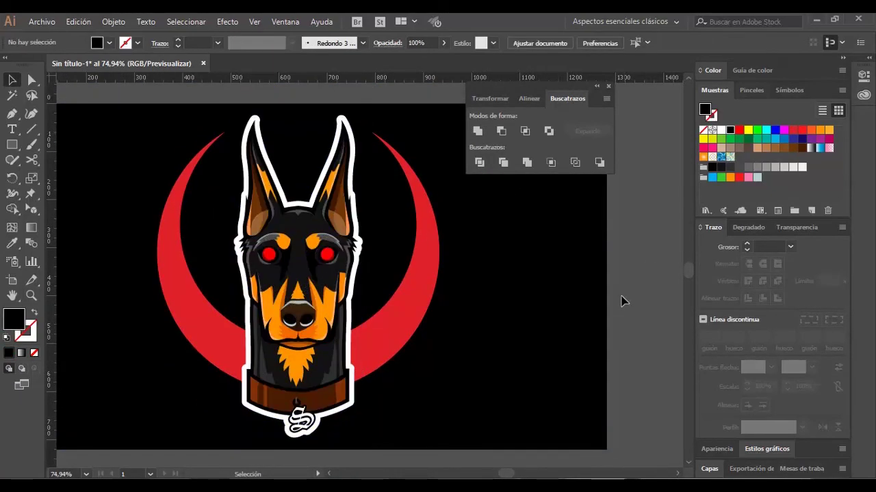
Step: Recolour the crescent orange
click(728, 192)
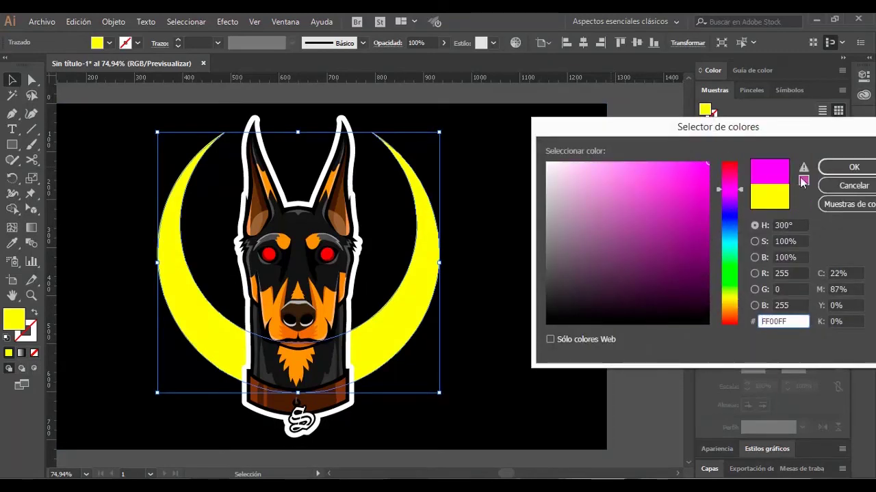
click(854, 166)
click(819, 129)
click(614, 186)
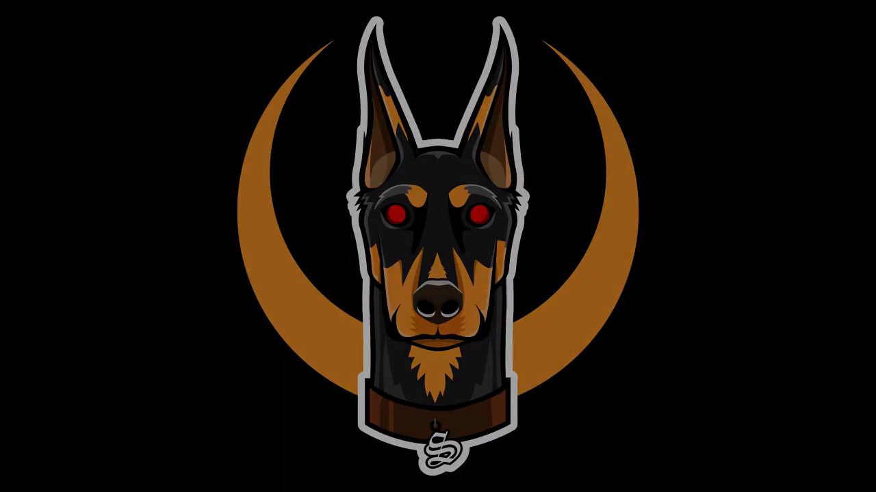